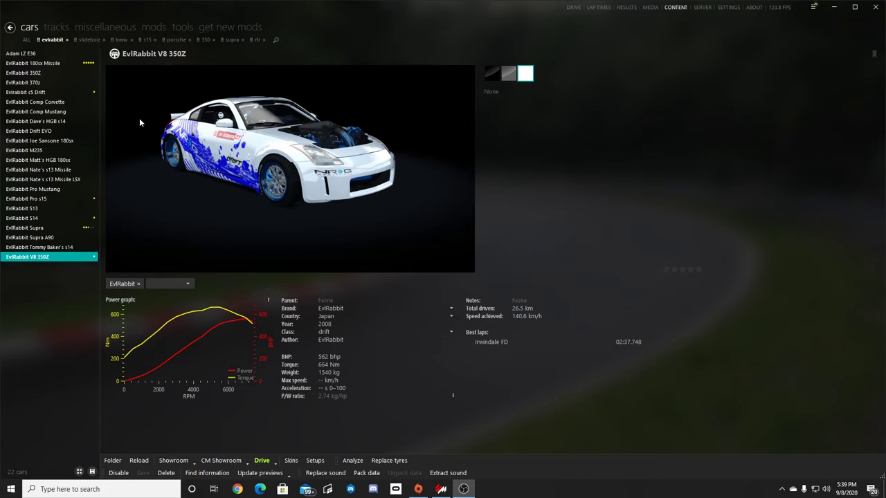
Open the BMW M4 GTS from the bmw car list in CM Showroom and show its car options.
left_click(121, 40)
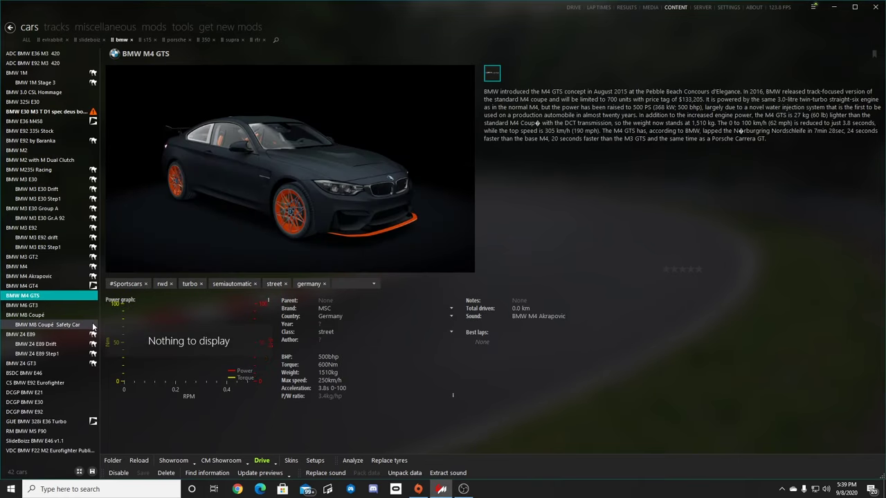
left_click(220, 460)
left_click_drag(282, 325, 351, 273)
left_click(857, 76)
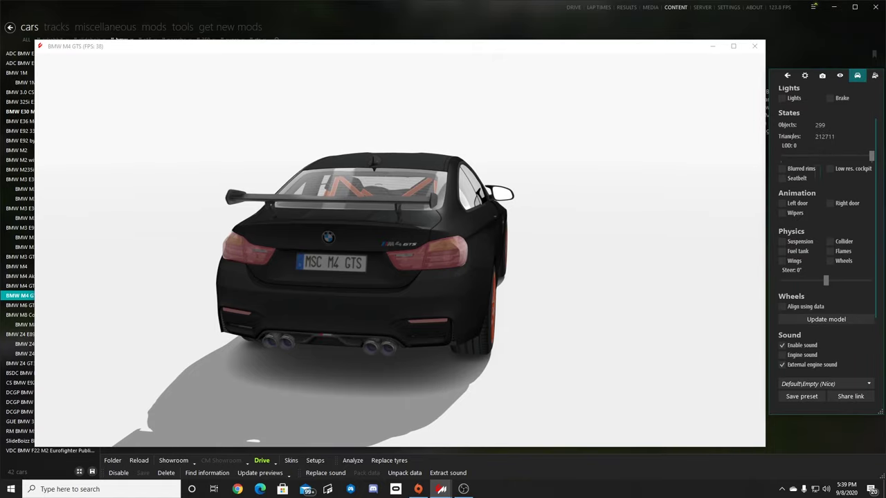
Turn on the car's lights and brake lights and inspect them from the rear.
left_click(783, 97)
left_click_drag(593, 224, 445, 252)
left_click_drag(600, 240, 658, 188)
left_click(831, 98)
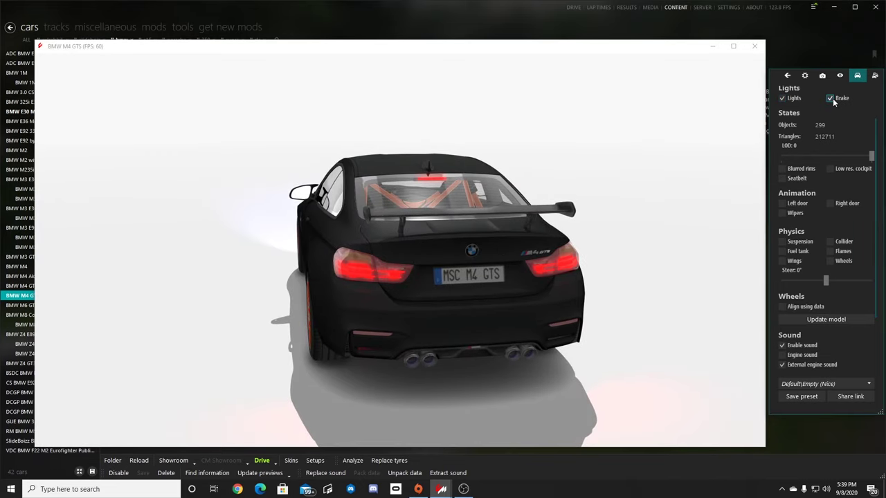
Turn off the car's lights and examine its side and interior up close.
left_click(783, 98)
left_click_drag(685, 207, 585, 223)
scroll(339, 180, "up", 5)
left_click_drag(346, 195, 572, 203)
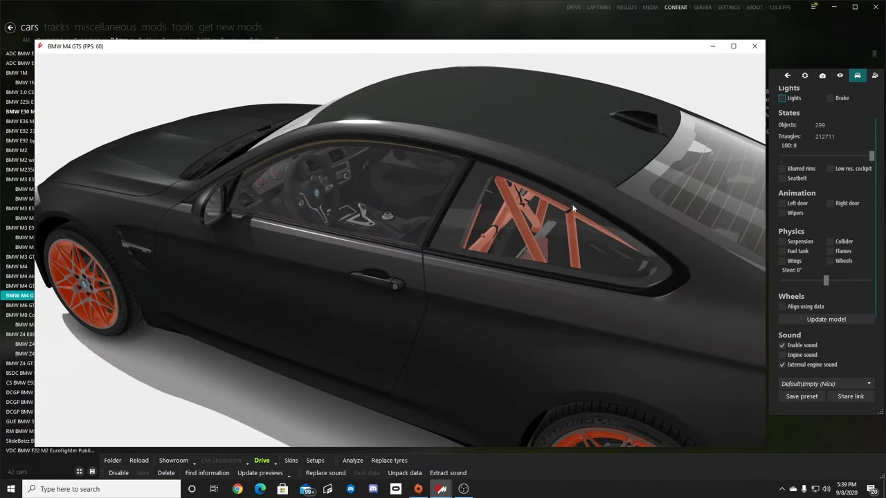
Turn the lights back on and inspect the front of the car with its headlights.
left_click(783, 100)
left_click_drag(494, 194, 522, 175)
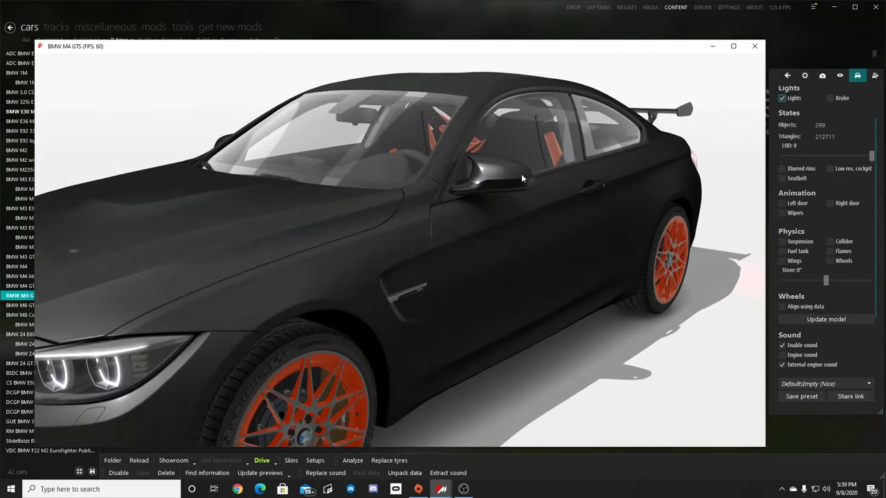
scroll(521, 175, "down", 4)
left_click_drag(402, 252, 428, 250)
scroll(428, 250, "down", 2)
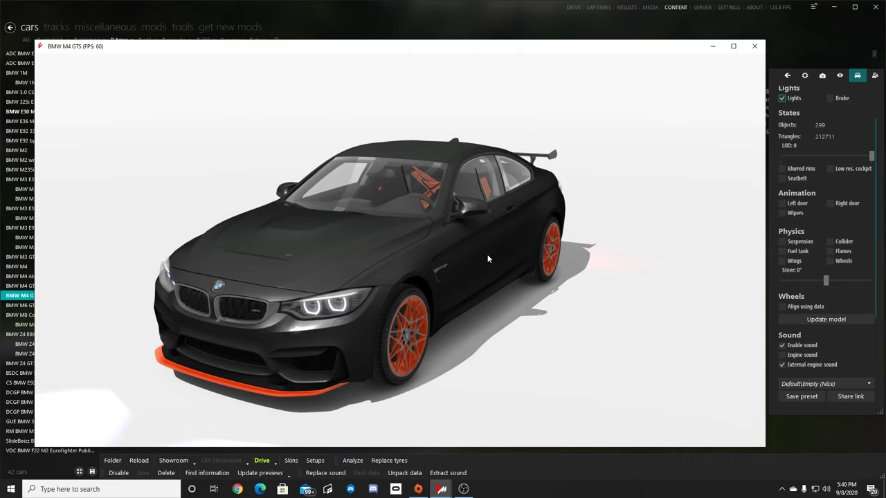
Find the showroom's Unpack KN5 tool, reopening the BMW M4 GTS in CM Showroom once, and close the showroom.
left_click(785, 77)
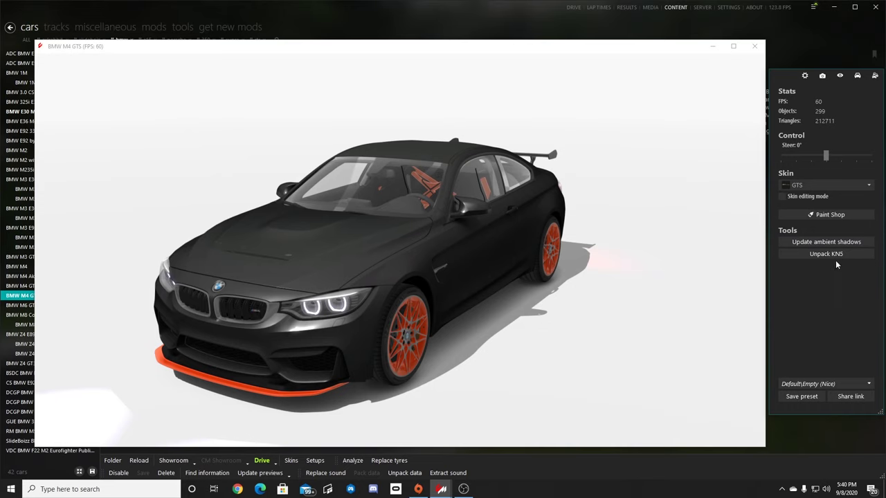
left_click(754, 45)
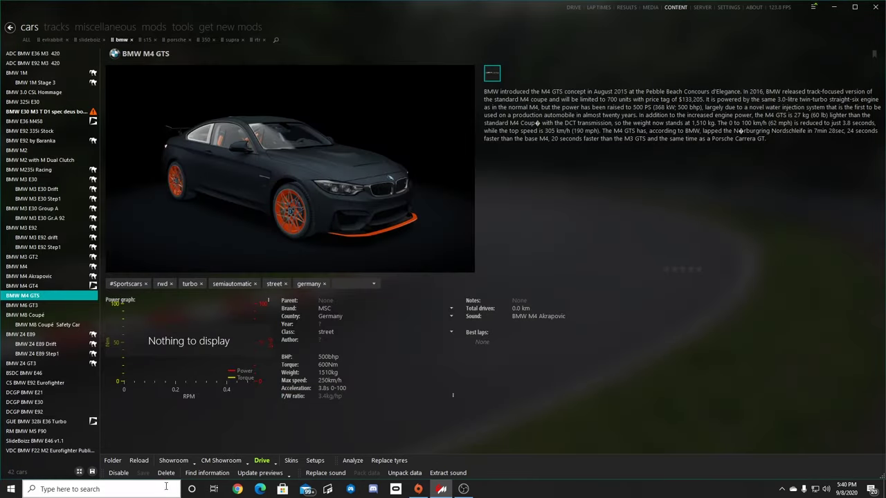
left_click(221, 460)
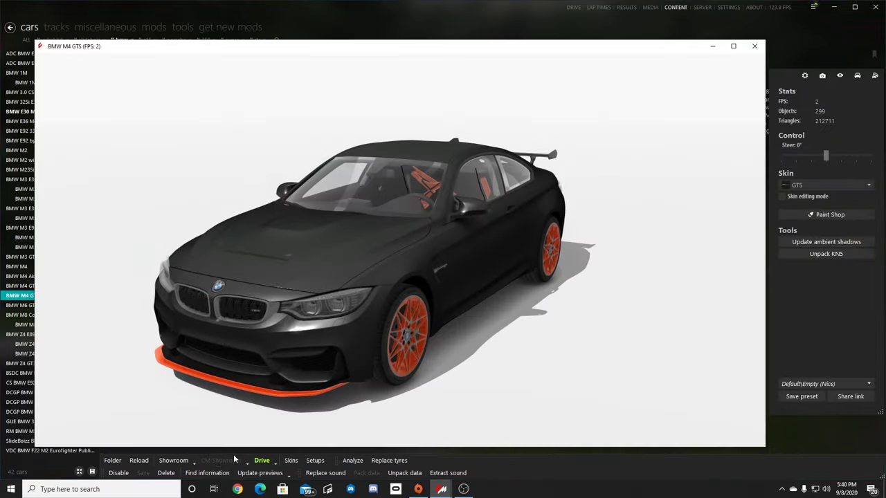
left_click(830, 253)
left_click(754, 46)
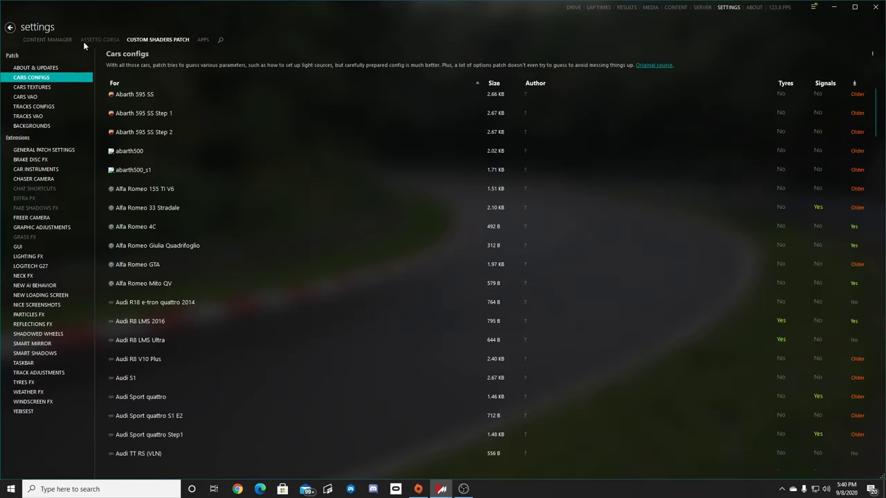
Check the app version in Content Manager's general settings.
left_click(53, 40)
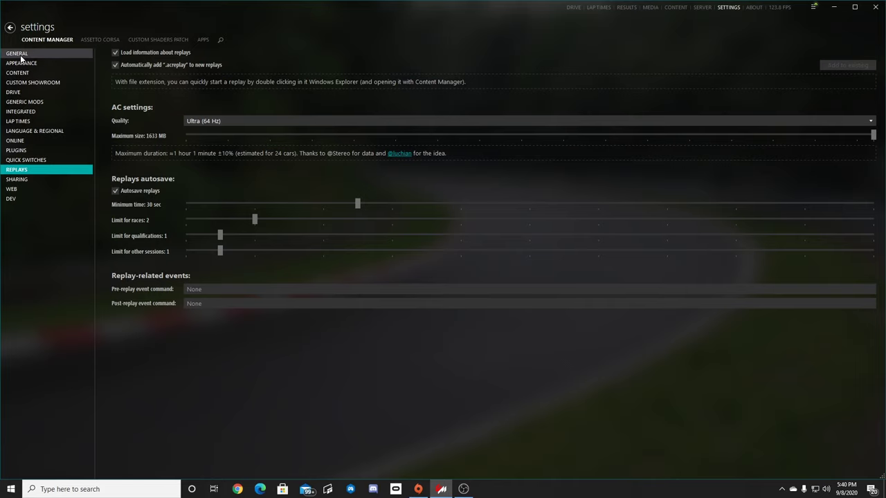
left_click(19, 56)
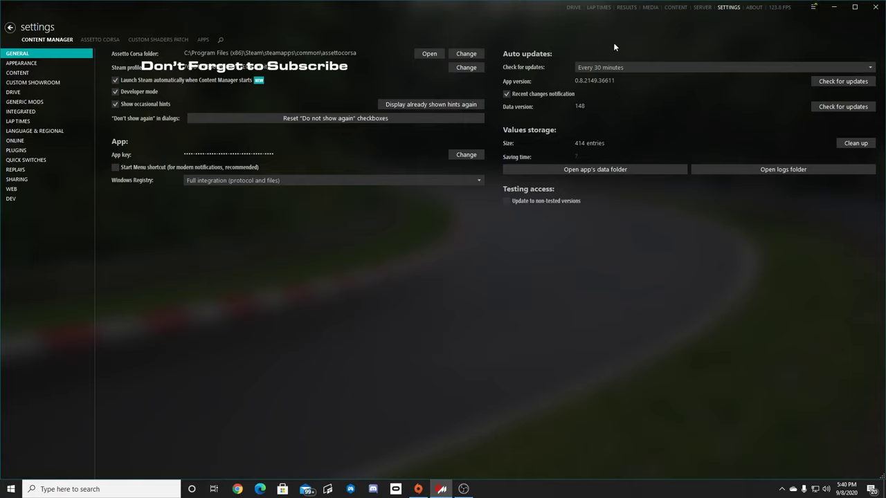
double_click(603, 81)
left_click(605, 90)
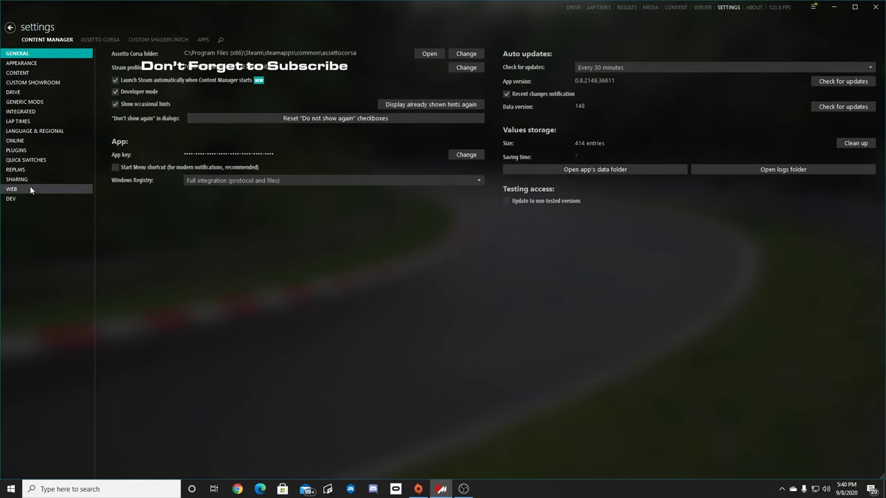
Review the plugins in Content Manager's settings, including FBX Converter and ImageMagick Montage.
left_click(21, 150)
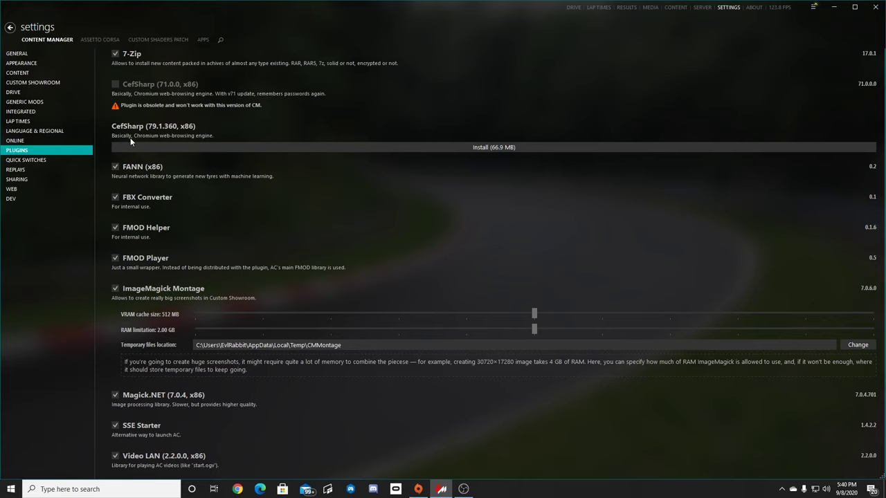
scroll(140, 242, "down", 1)
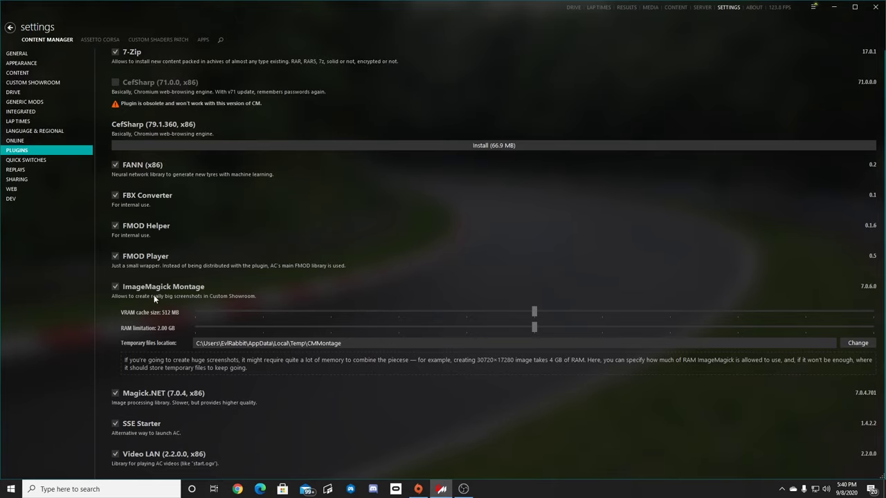
scroll(154, 228, "up", 1)
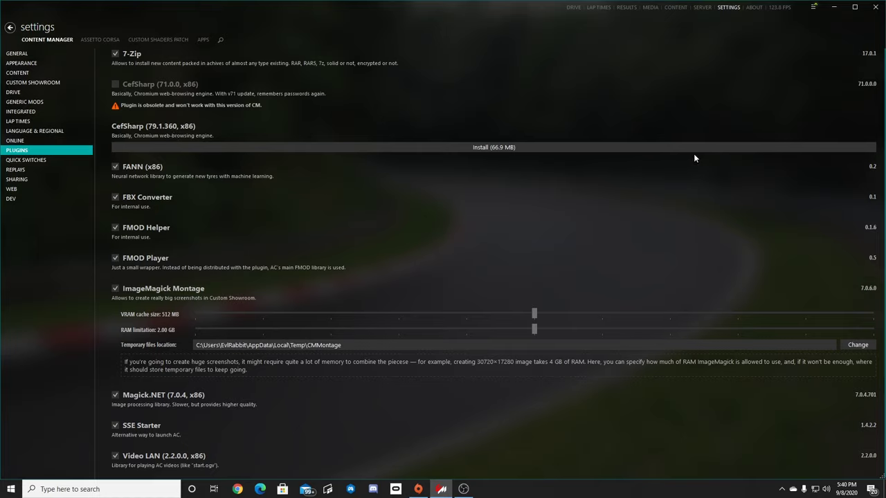
Reopen the BMW M4 GTS in CM Showroom and unpack its KN5 file.
left_click(675, 8)
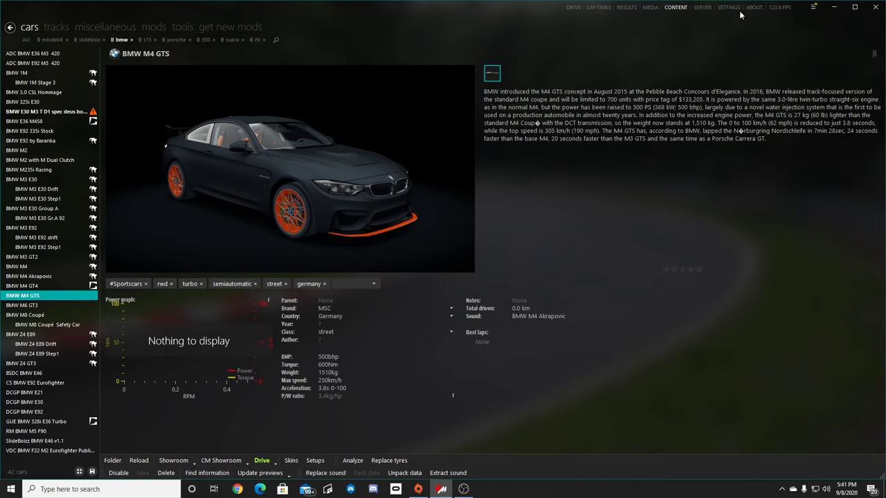
left_click(221, 460)
left_click_drag(327, 413, 425, 168)
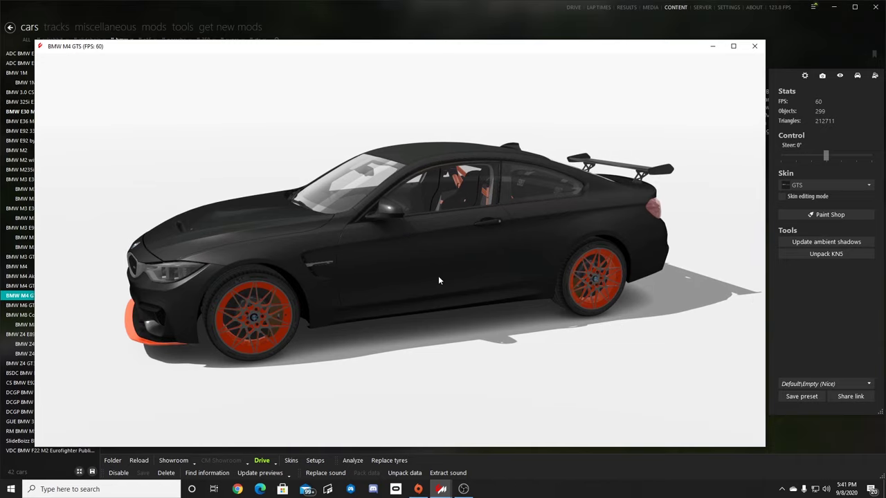
left_click_drag(438, 281, 789, 264)
left_click(828, 254)
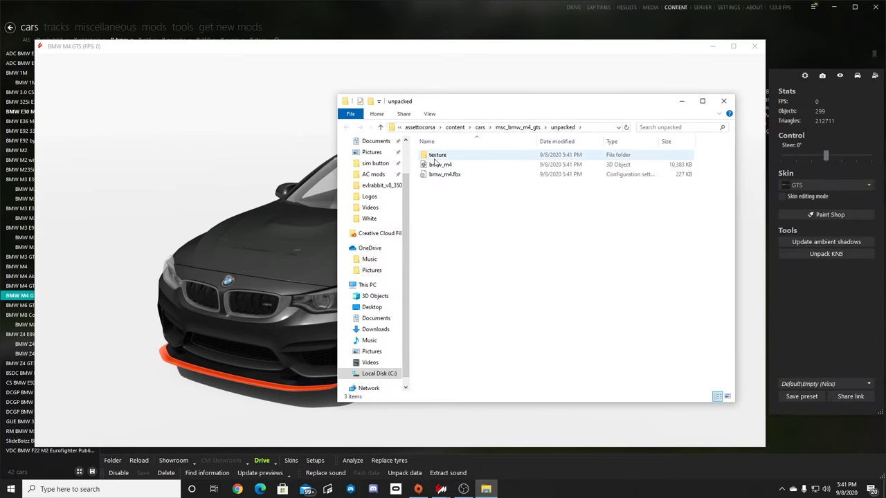
Browse the extracted image files in the unpacked car's texture folder.
double_click(435, 157)
scroll(613, 290, "down", 4)
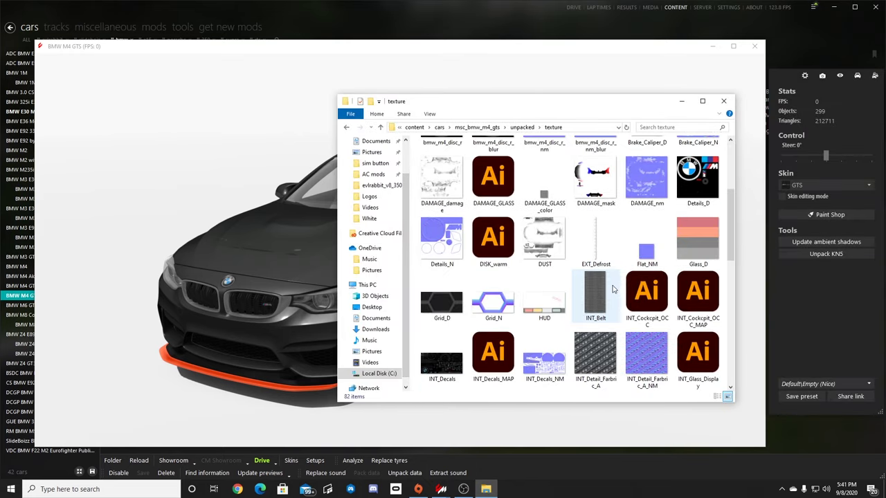
scroll(612, 289, "down", 6)
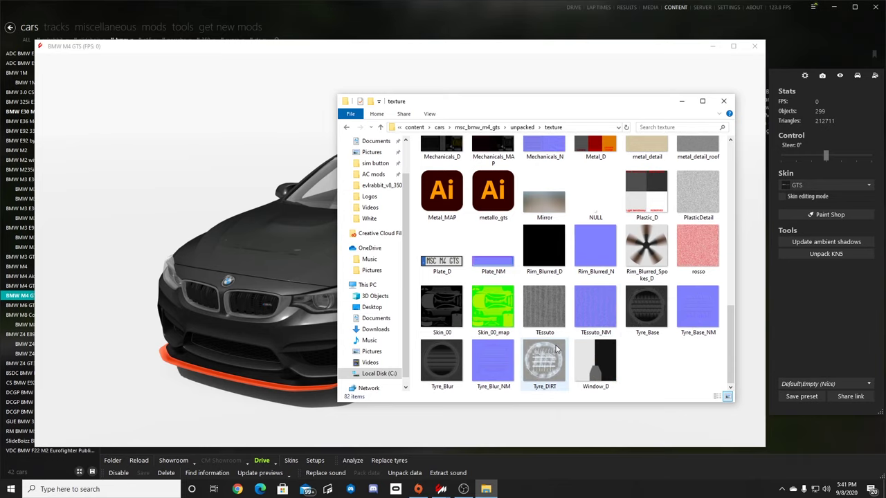
scroll(556, 349, "up", 9)
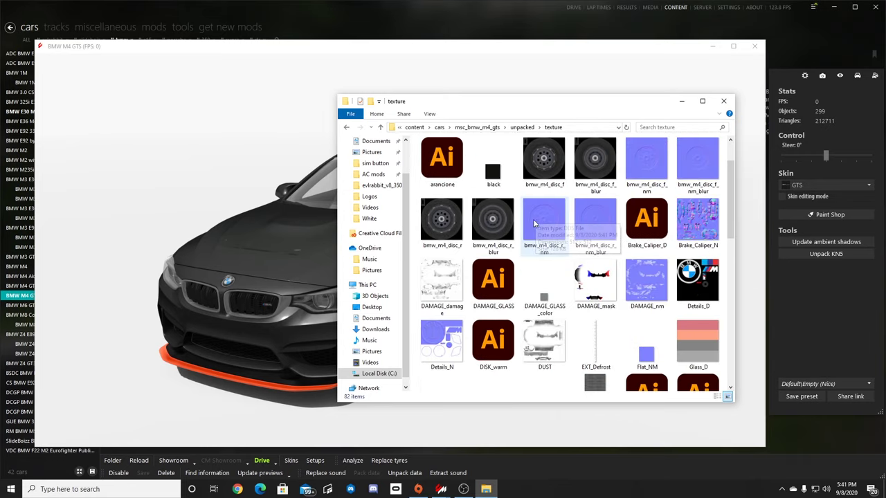
scroll(532, 219, "up", 1)
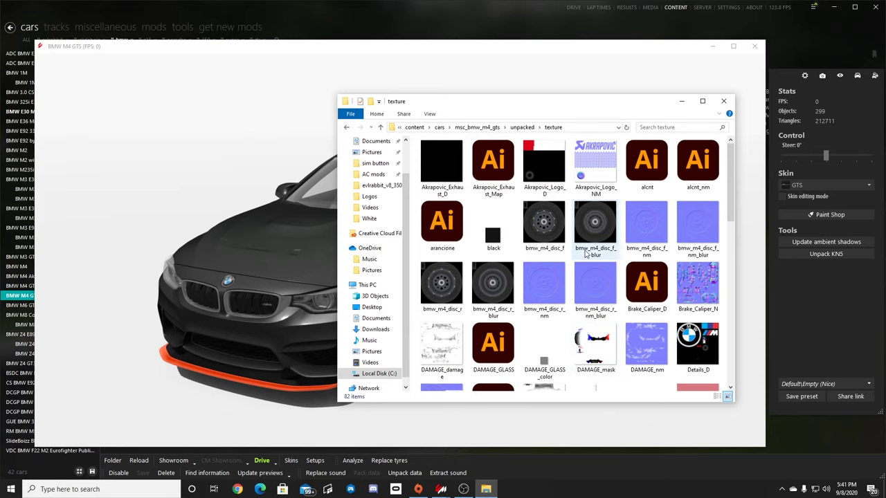
Return to the unpacked folder and close both the showroom and Content Manager.
left_click(346, 128)
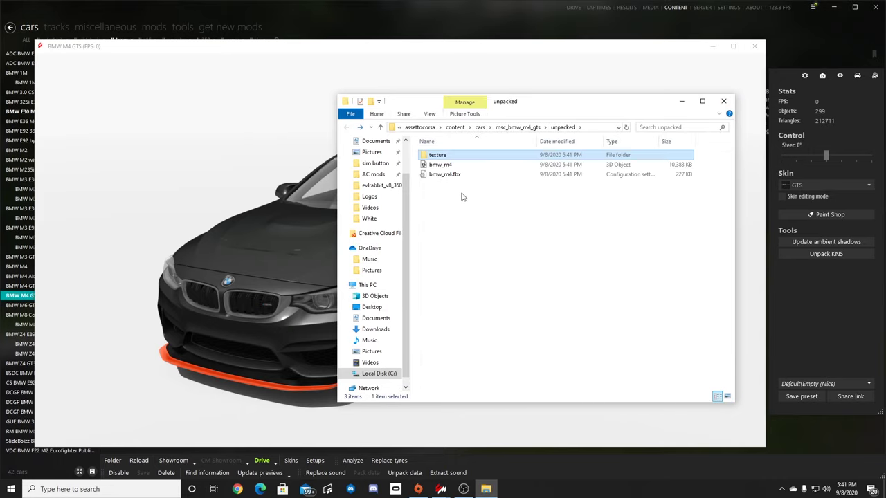
left_click(753, 47)
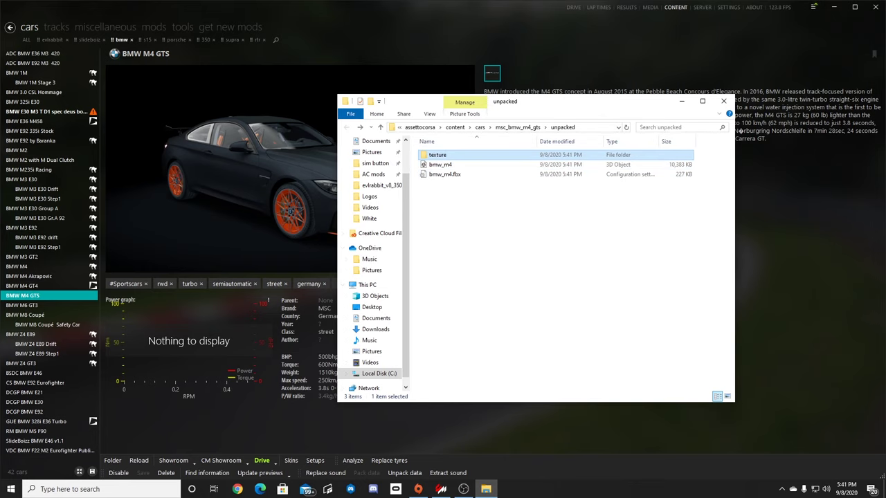
left_click(873, 6)
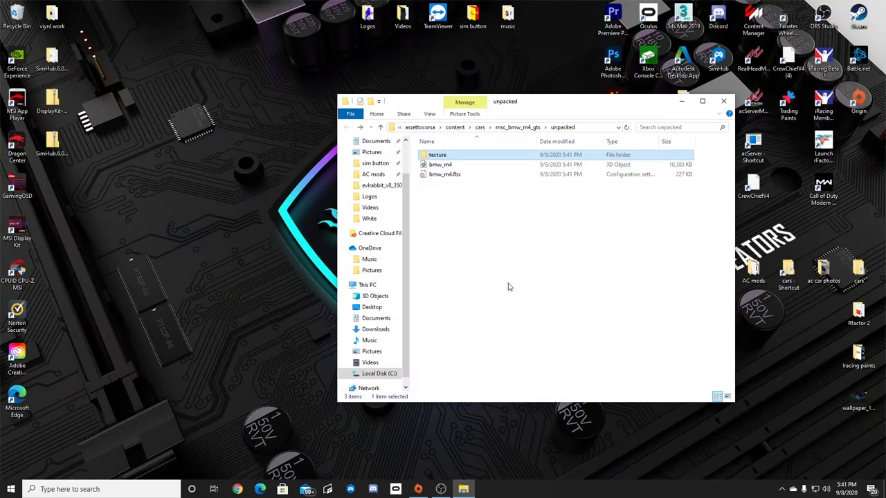
Delete the old texture folder and the model and Nissan 350z files from the desktop's AC mods folder.
left_click_drag(629, 103, 554, 106)
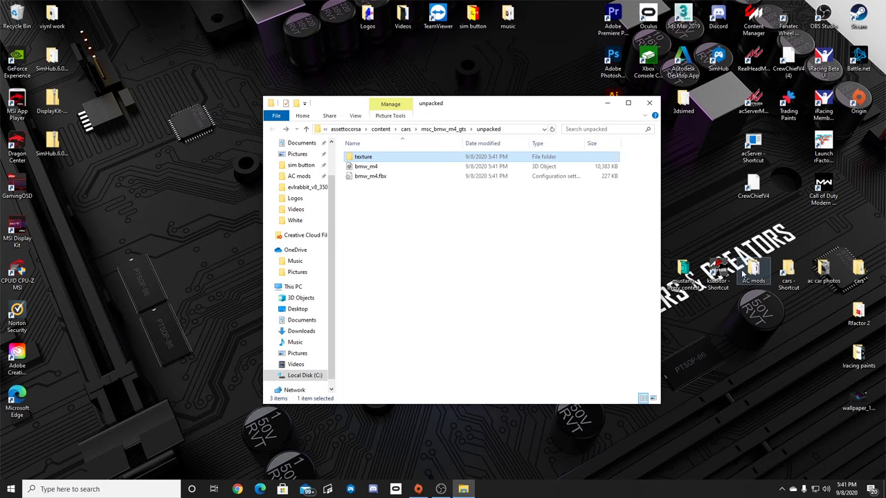
double_click(751, 273)
left_click_drag(434, 208, 588, 158)
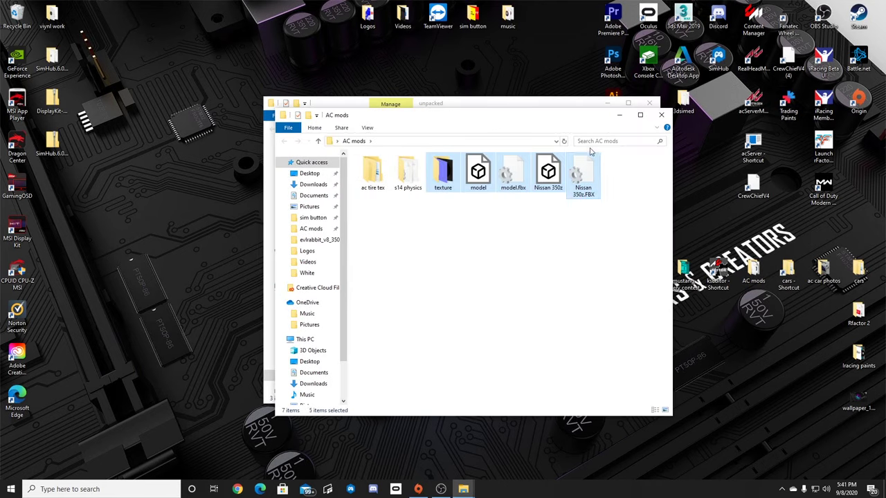
key("Delete")
left_click(661, 115)
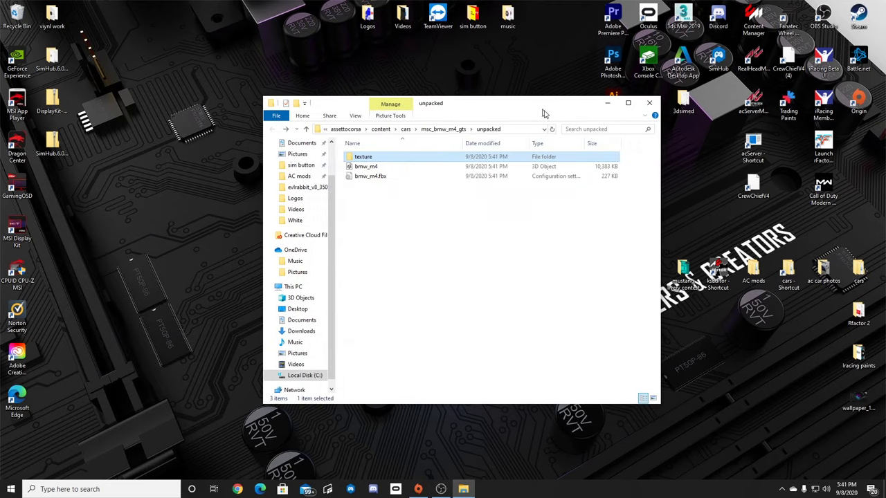
Move the texture folder, bmw_m4 and bmw_m4.fbx from the unpacked folder into AC mods and close the emptied folder.
left_click_drag(543, 113, 387, 63)
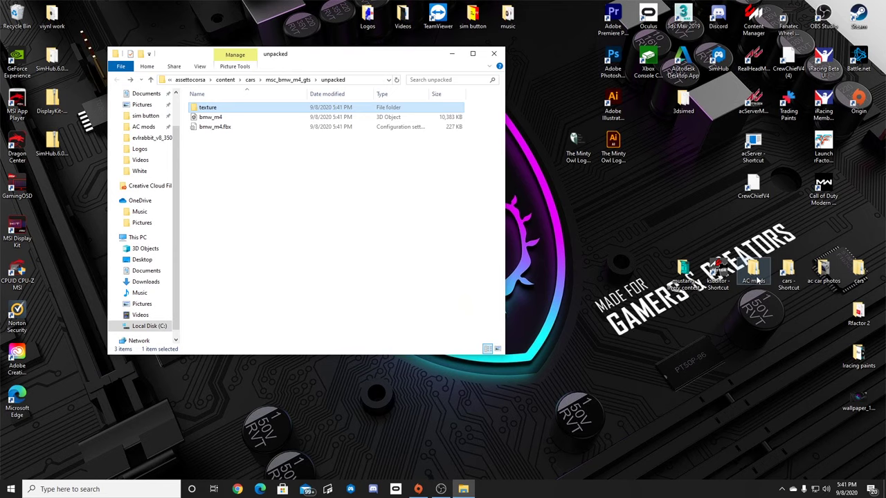
left_click_drag(218, 151, 211, 109)
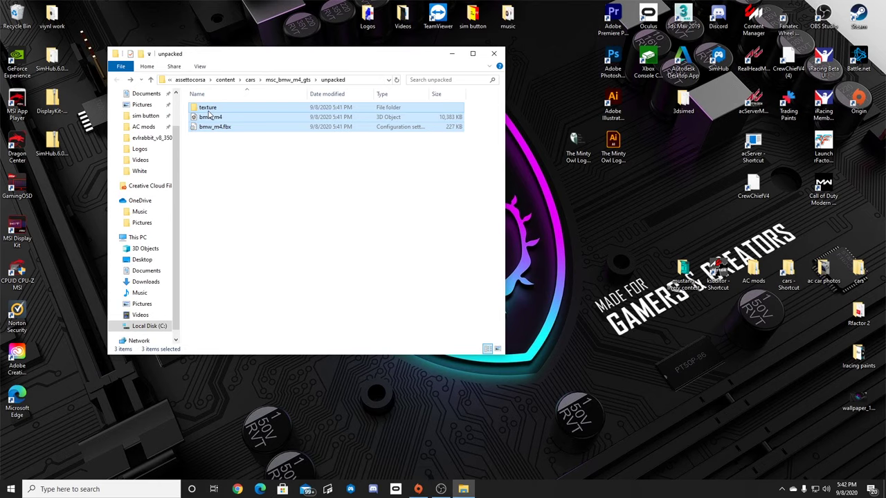
left_click_drag(210, 115, 753, 276)
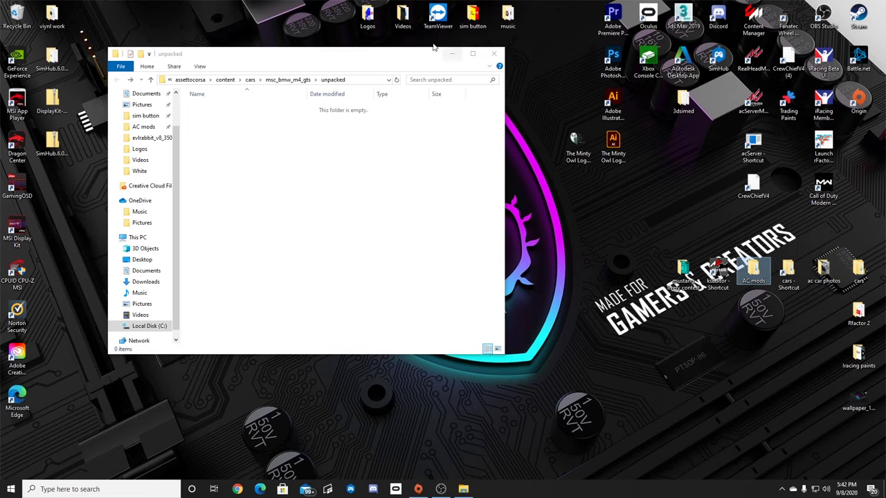
left_click(494, 53)
Open the Achillies tyre textures inside the ac tire tex folder of AC mods.
double_click(754, 275)
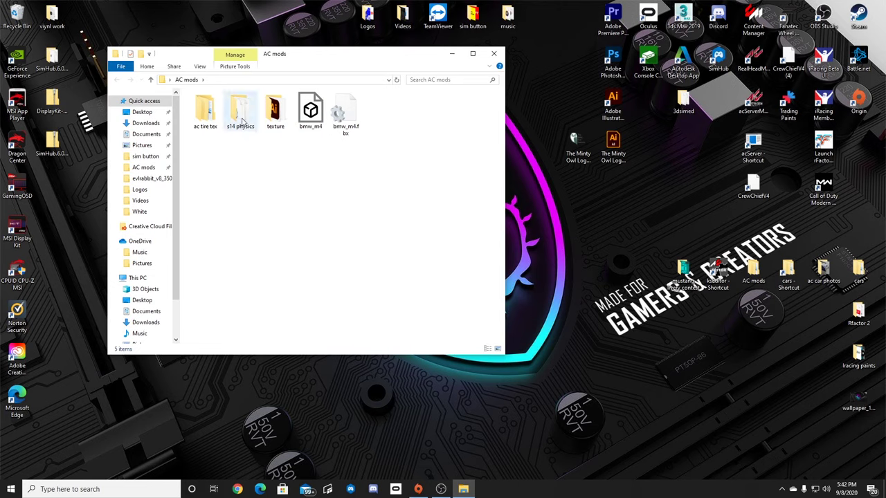
left_click(201, 116)
double_click(201, 116)
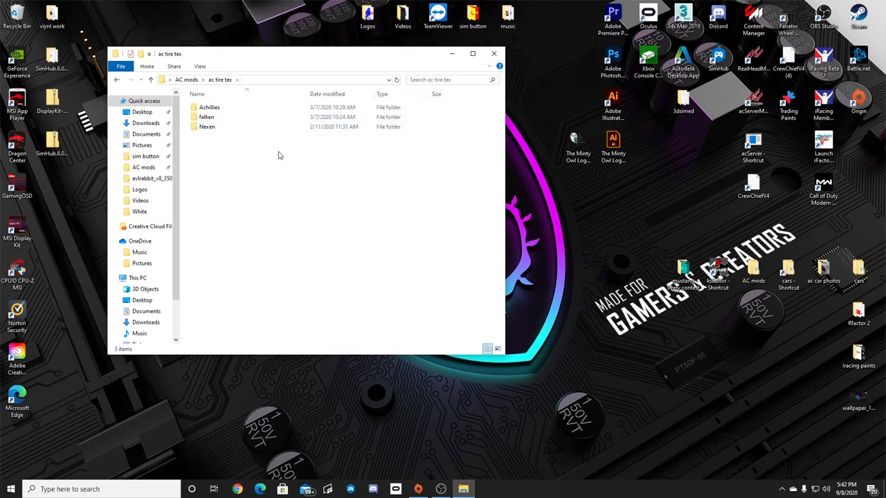
double_click(199, 109)
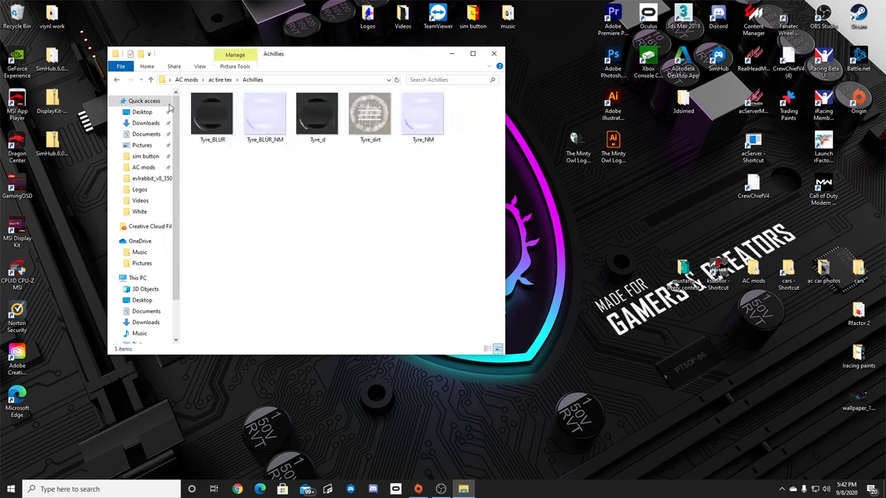
Look through the falken and Nexen tyre texture folders in ac tire tex, return to AC mods and close it.
left_click(115, 80)
left_click(200, 118)
double_click(200, 117)
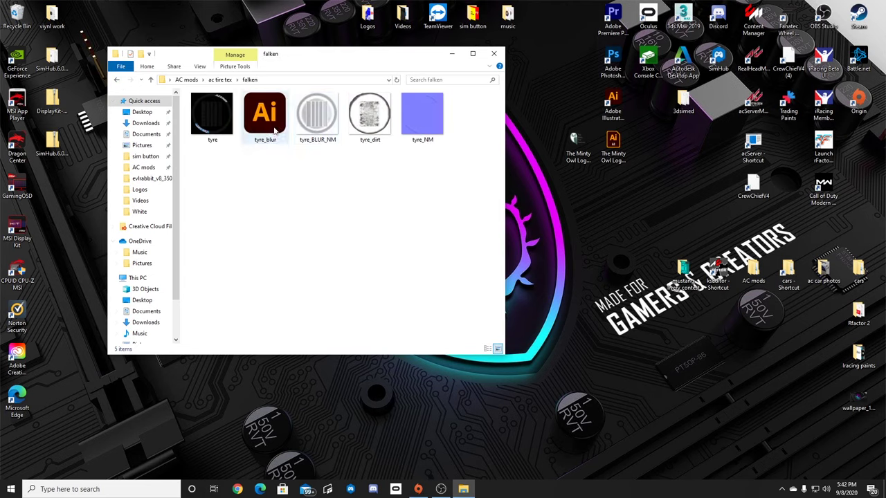
left_click(117, 79)
double_click(207, 127)
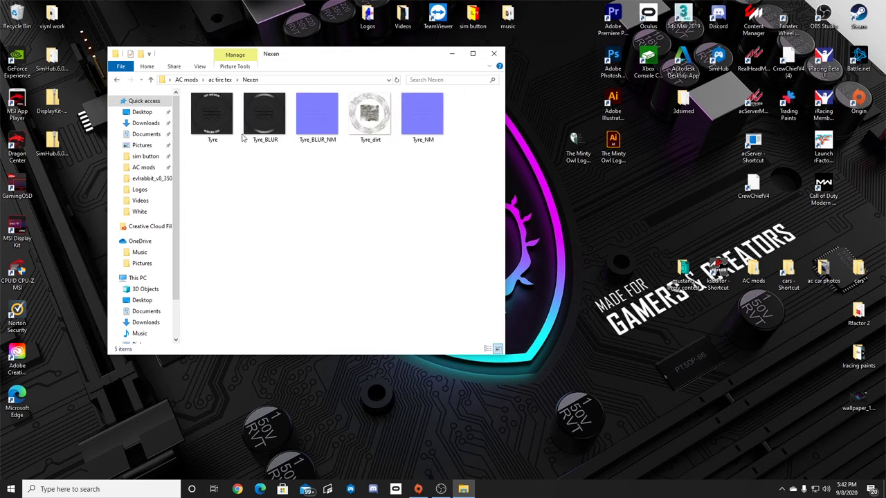
left_click(116, 80)
left_click(116, 80)
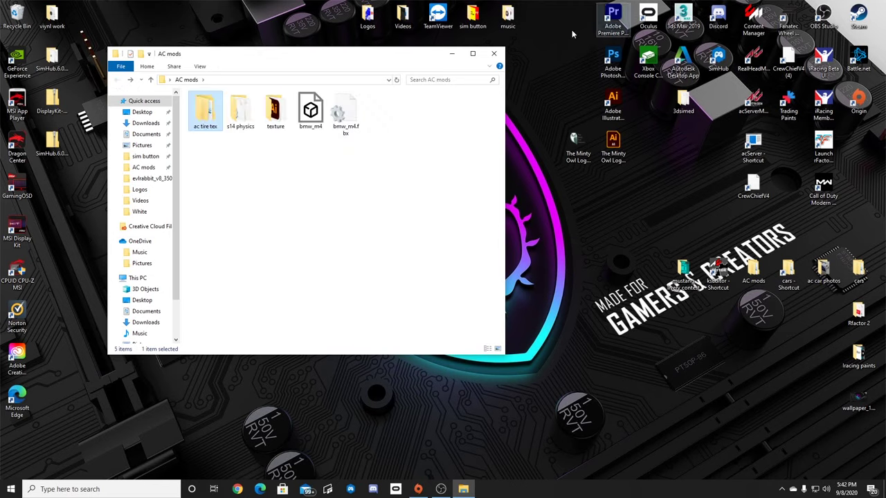
left_click(501, 54)
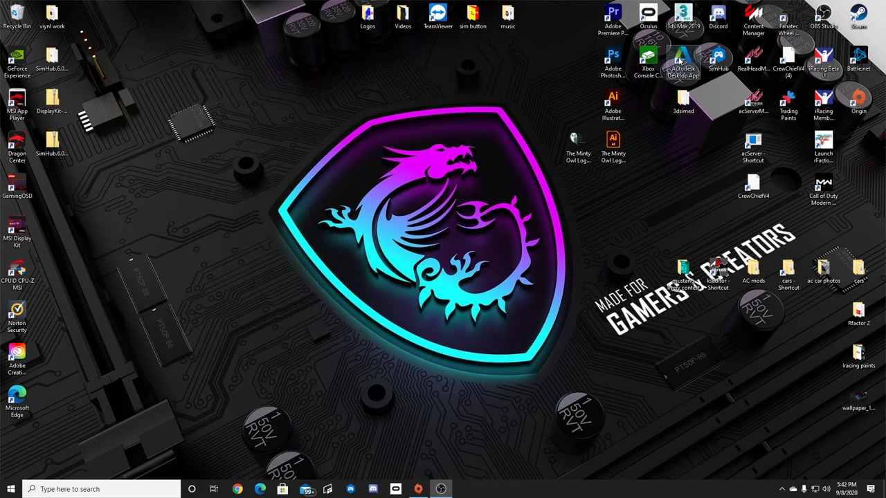
Launch 3ds Max 2019 and dismiss its welcome screen.
double_click(685, 20)
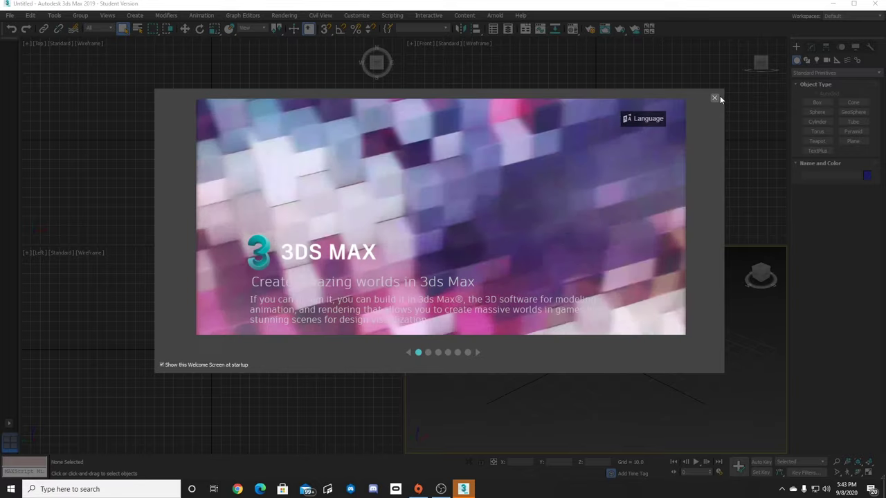
left_click(714, 98)
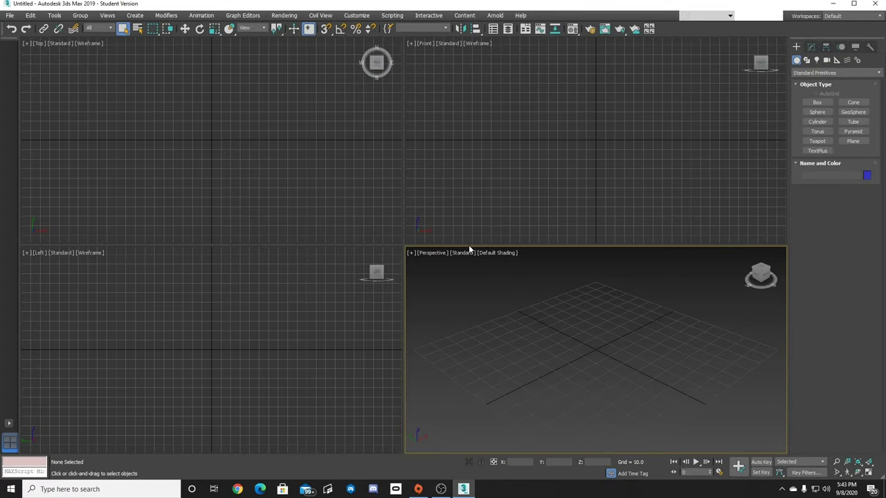
left_click(410, 253)
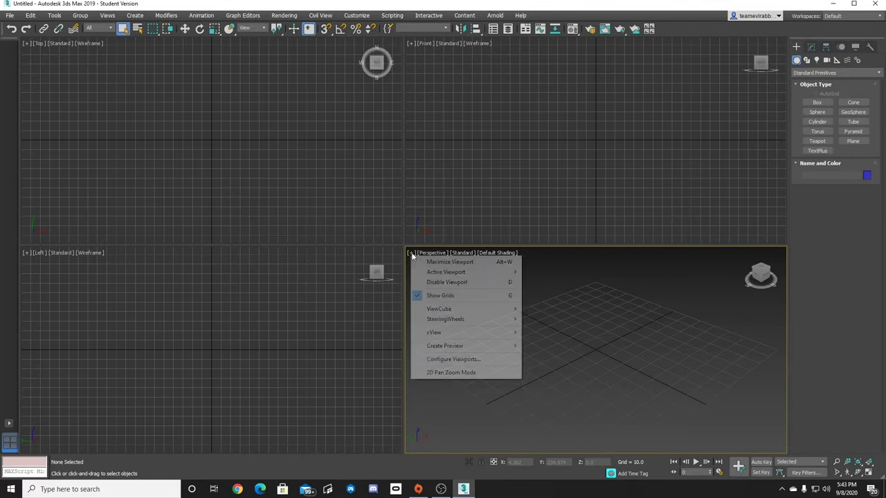
left_click(677, 334)
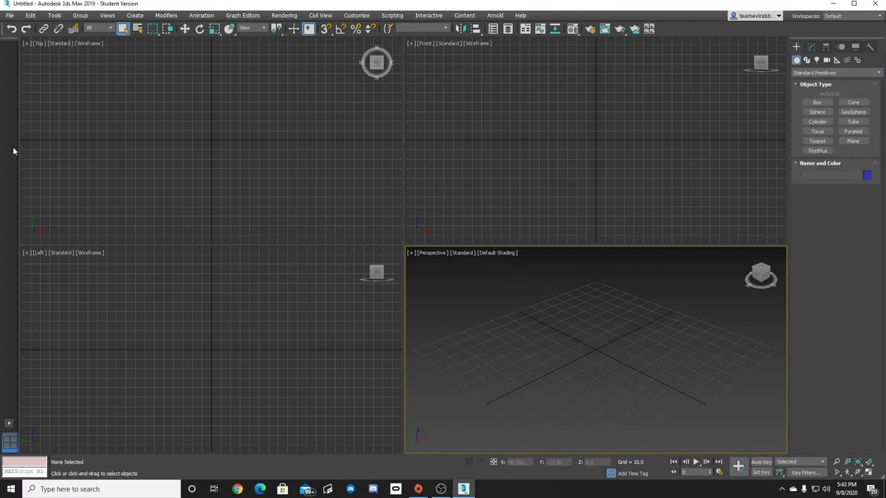
Open the bmw_m4 model from the desktop's AC mods folder for import.
left_click(9, 15)
mouse_move(28, 142)
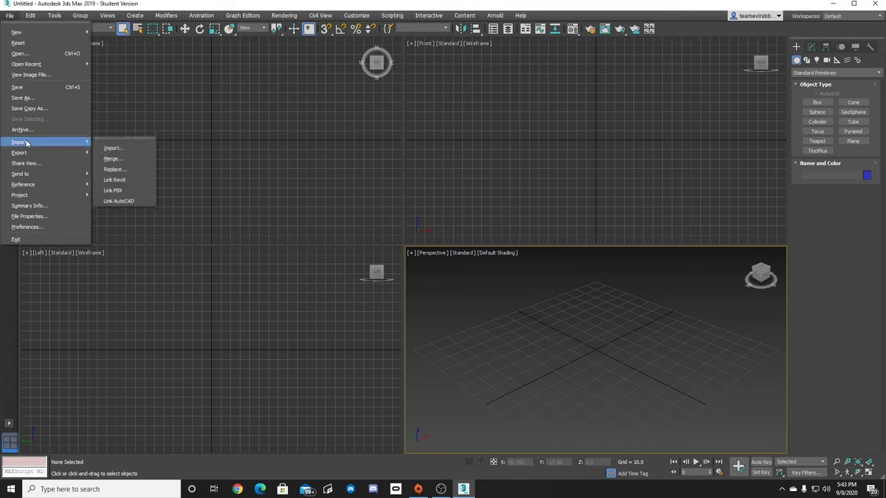
left_click(127, 154)
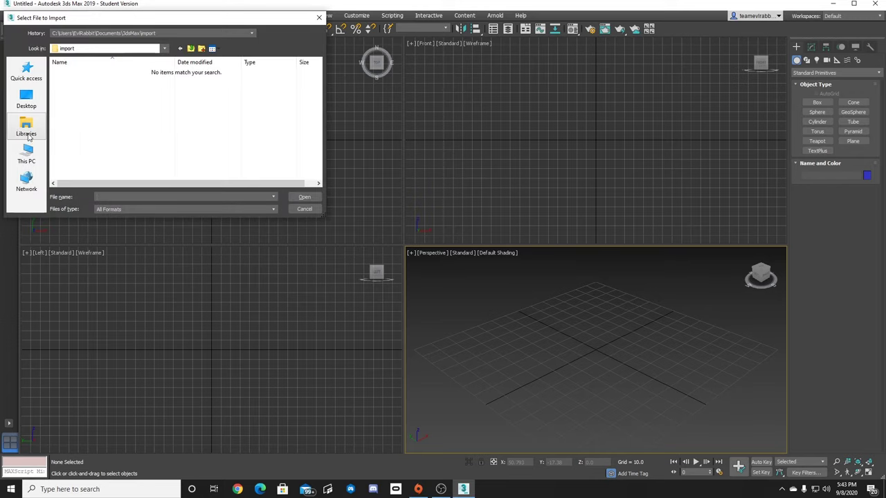
left_click(26, 101)
double_click(121, 160)
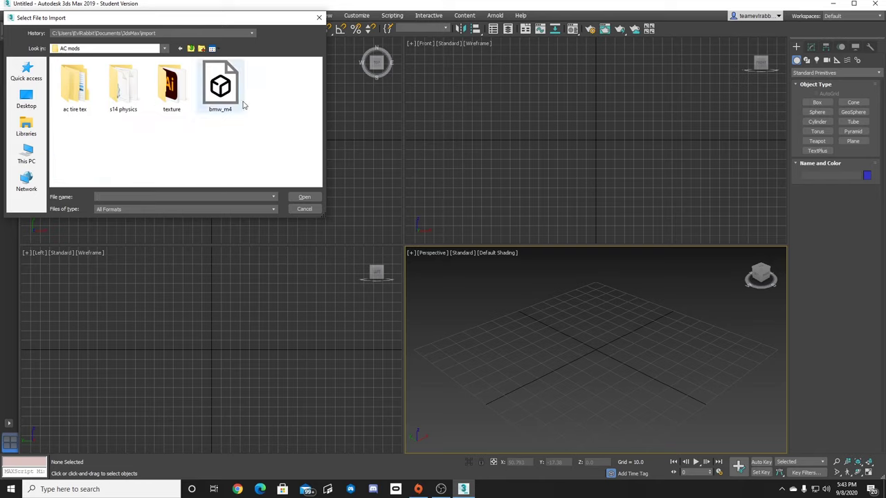
left_click(220, 97)
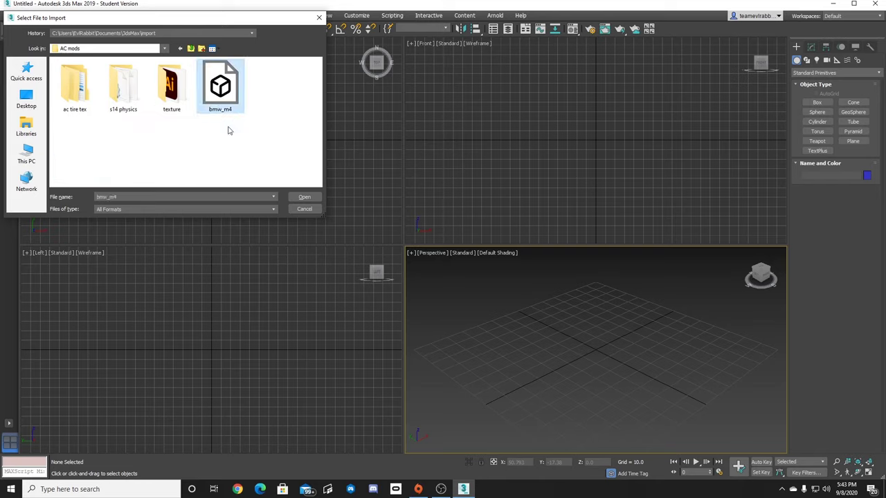
left_click(304, 197)
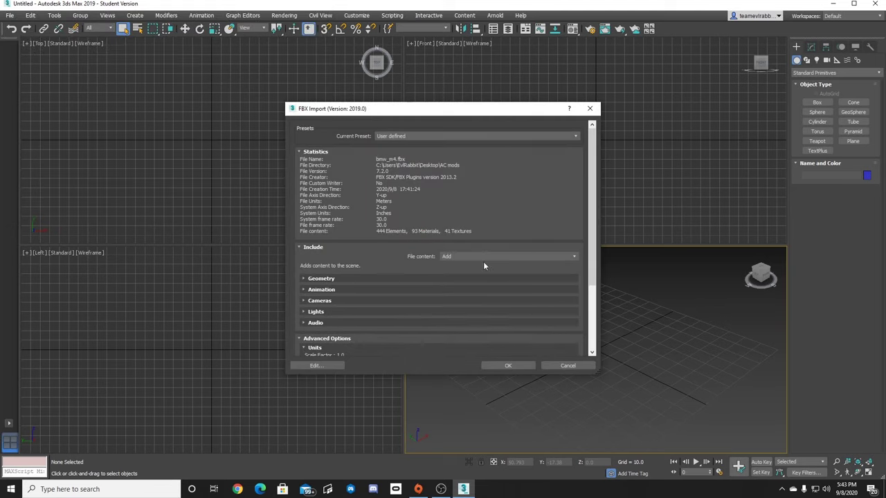
Import the FBX with file content set to Add, keeping file units converted to Meters.
left_click(466, 256)
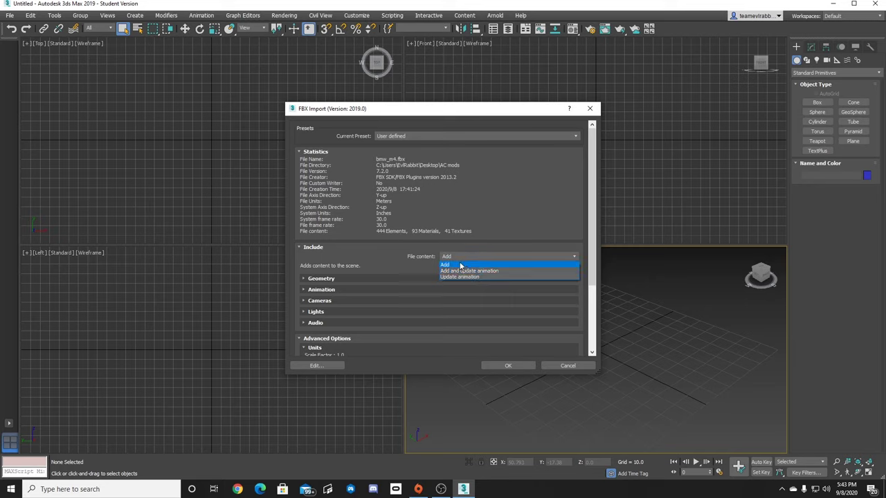
left_click(450, 265)
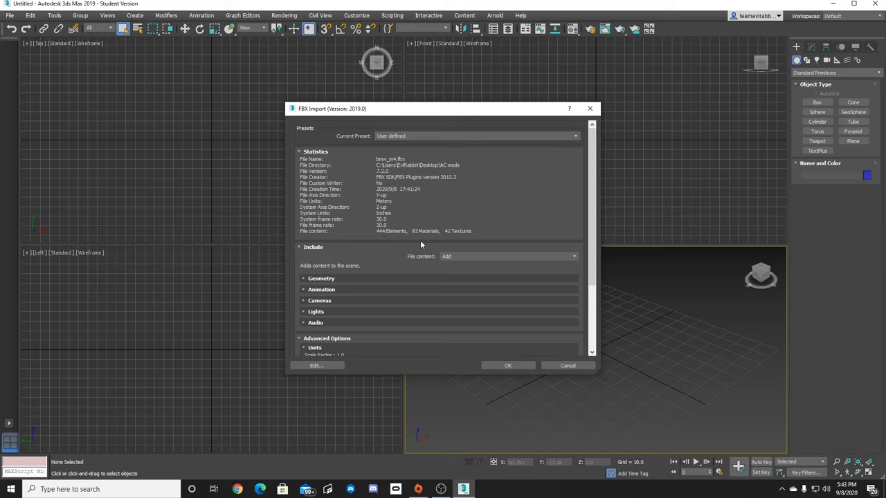
scroll(318, 284, "down", 3)
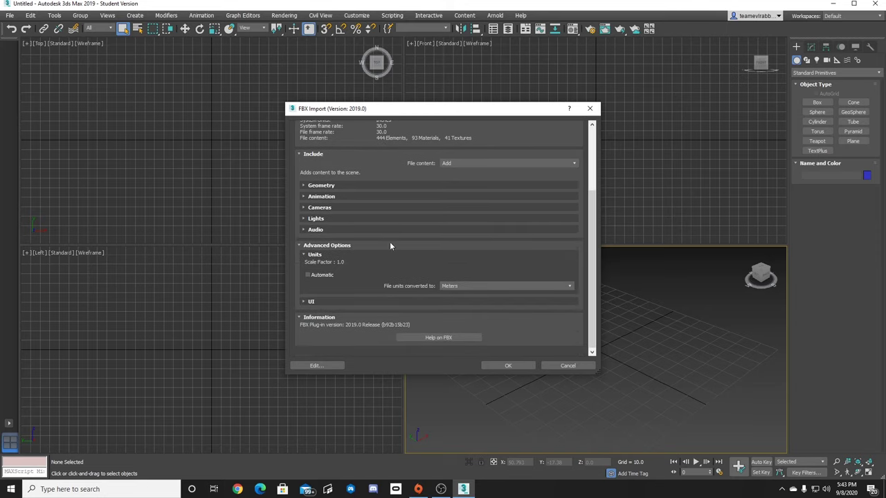
left_click(302, 247)
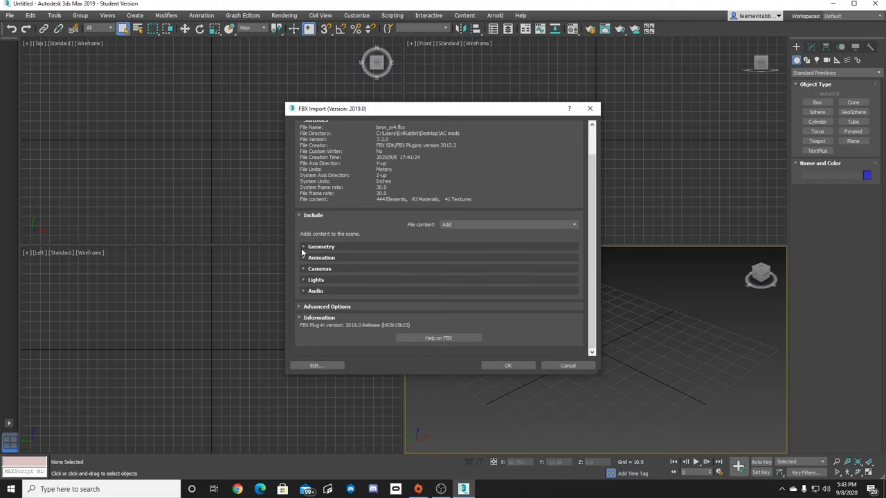
left_click(300, 310)
scroll(331, 305, "down", 2)
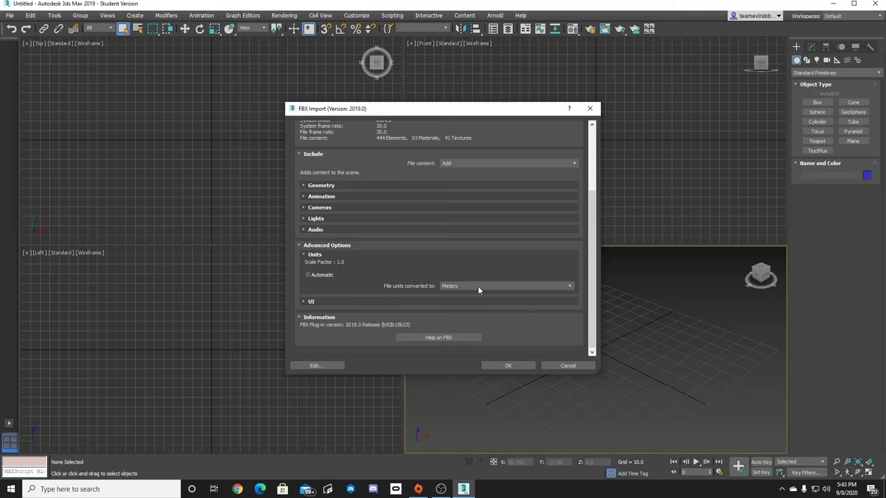
scroll(478, 286, "down", 4)
scroll(478, 286, "up", 4)
scroll(477, 286, "up", 2)
scroll(477, 286, "down", 3)
left_click(516, 368)
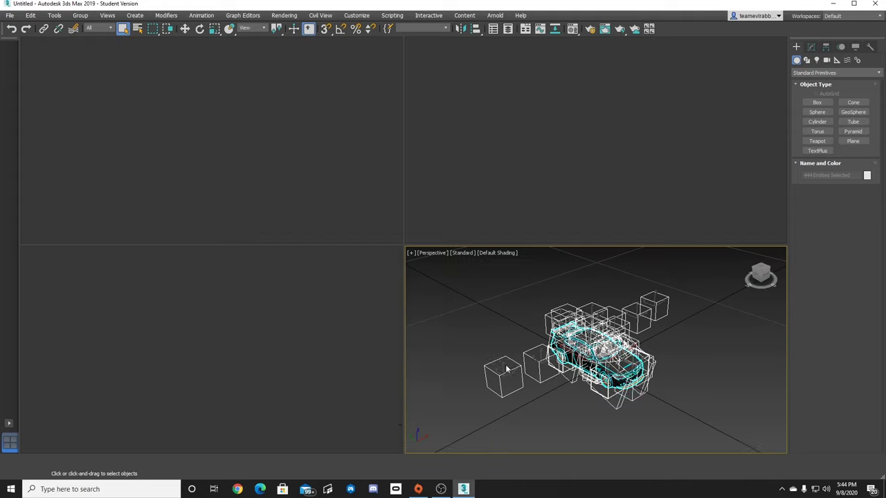
Deselect the imported objects and maximize the Perspective viewport.
left_click(412, 254)
left_click(331, 196)
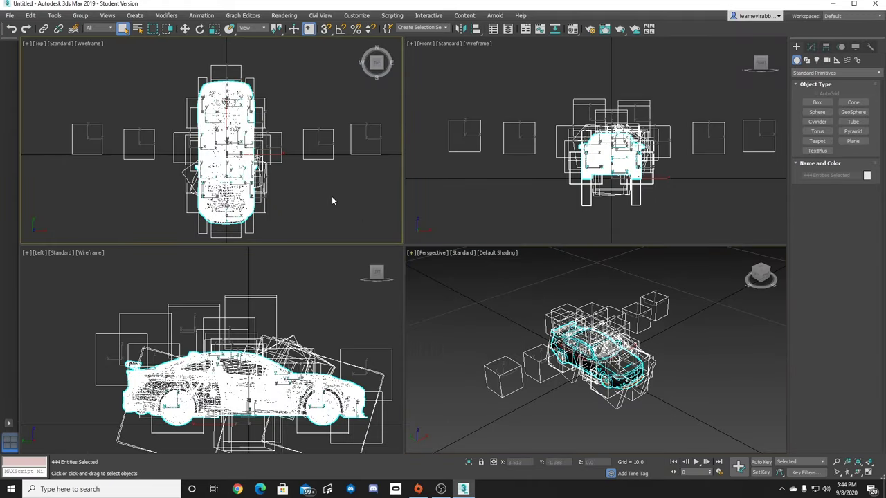
left_click(331, 196)
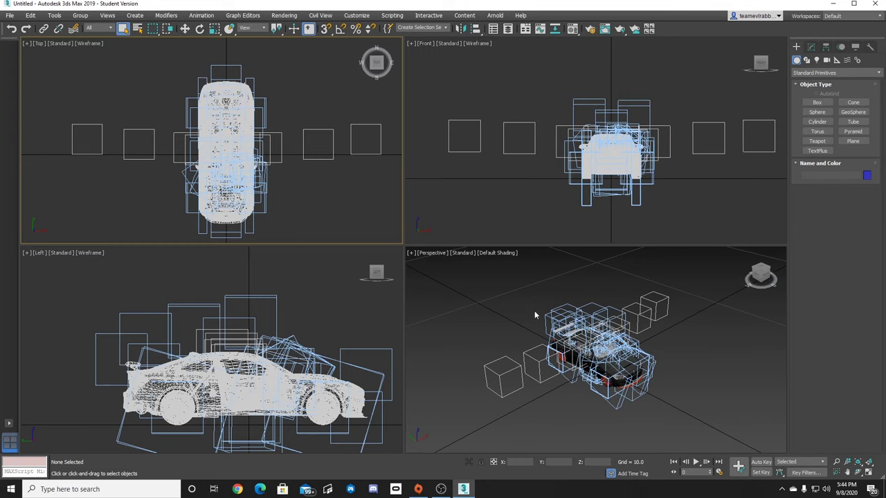
left_click(413, 253)
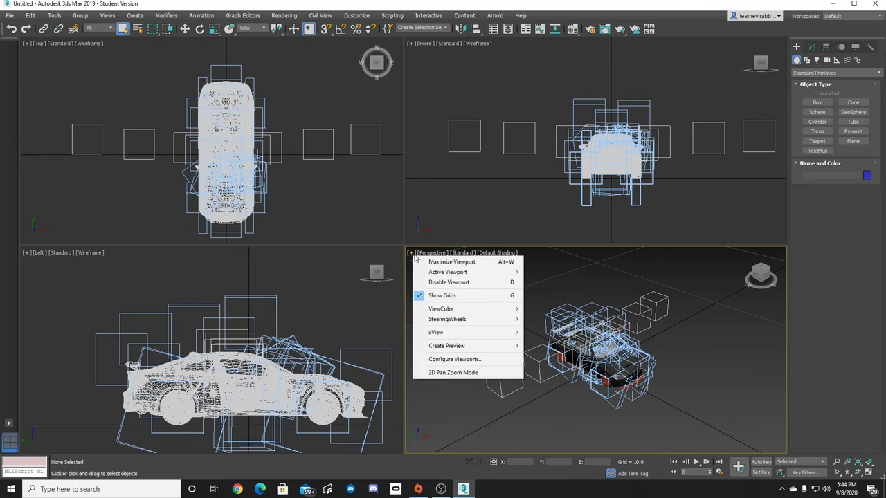
left_click(451, 262)
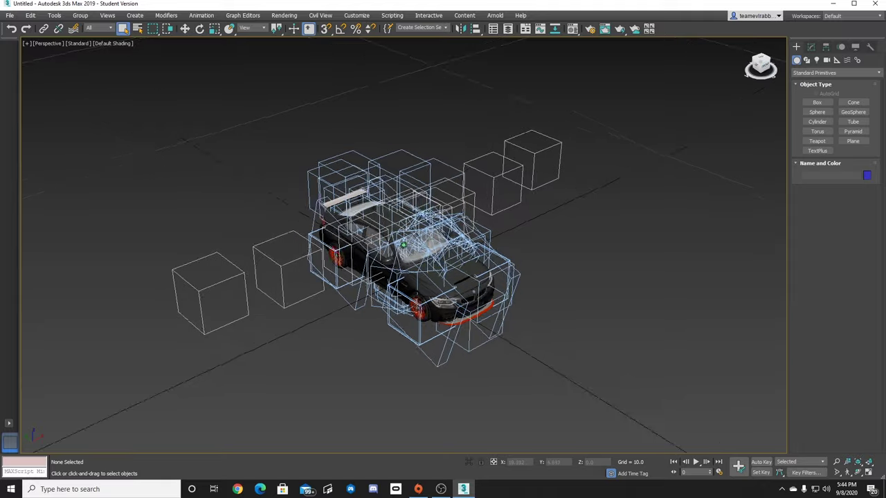
Examine the imported car from several angles, selecting the outermost helper box beside it and the group of helper boxes around its lower body.
left_click_drag(761, 65, 855, 95)
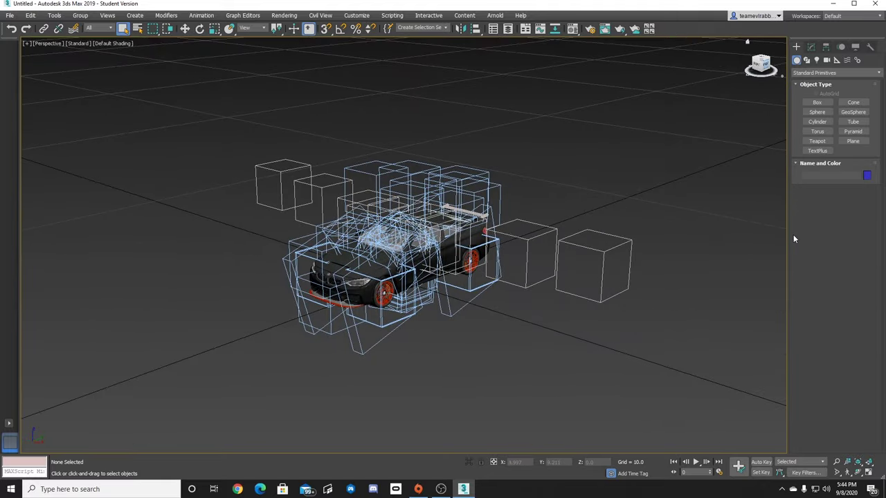
left_click(603, 254)
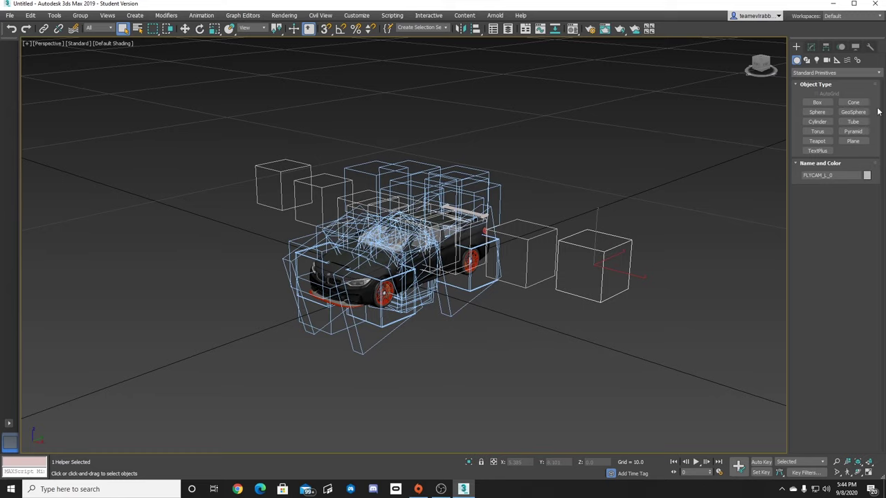
left_click(760, 67)
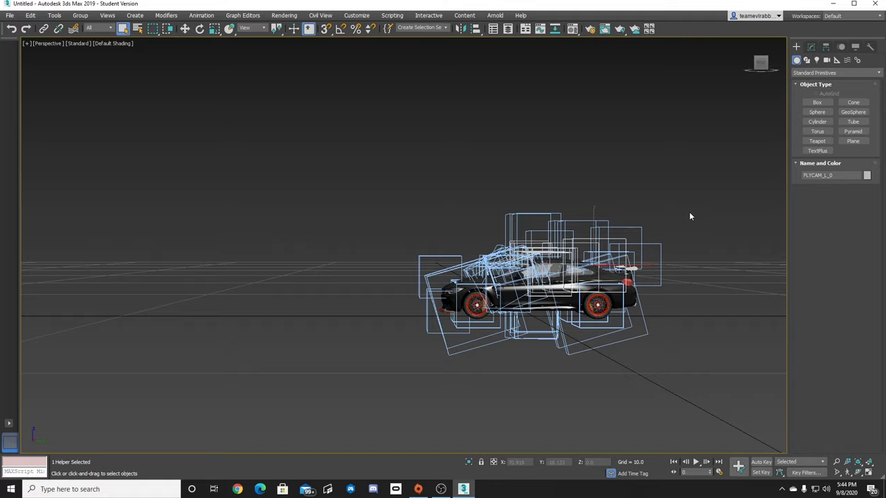
middle_click_drag(690, 214, 503, 215)
scroll(348, 301, "up", 3)
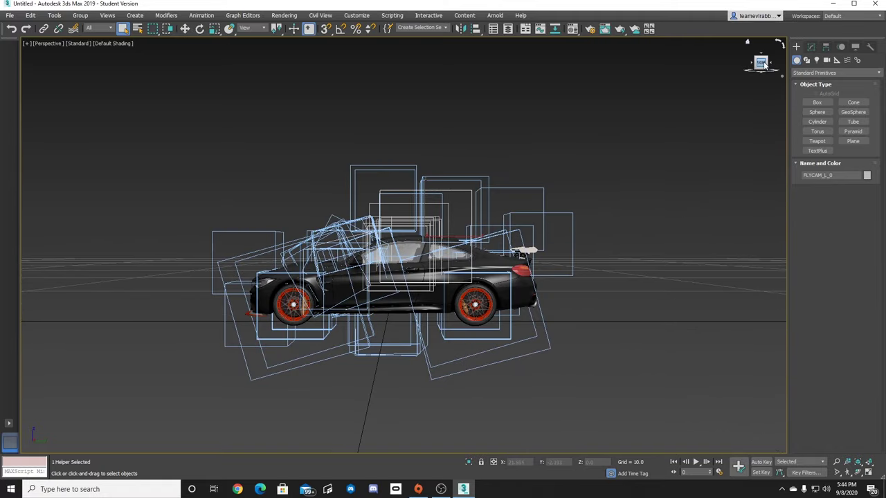
left_click_drag(766, 64, 783, 78)
scroll(503, 143, "down", 5)
scroll(473, 159, "up", 4)
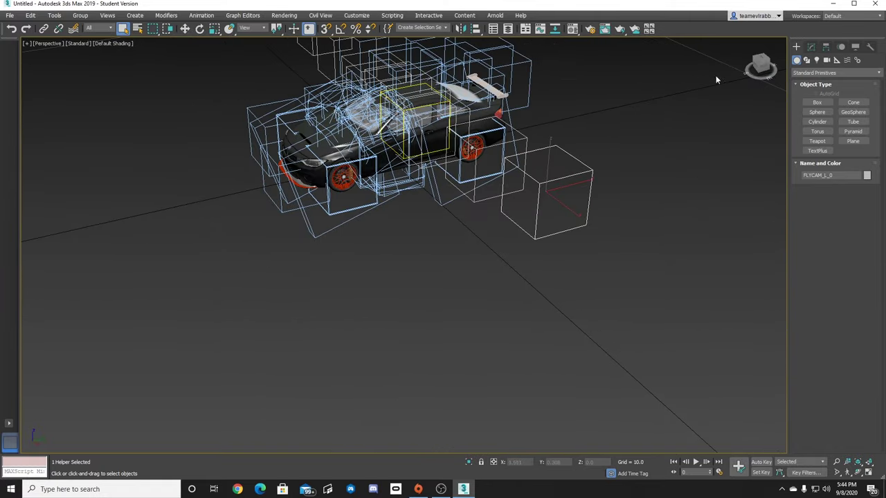
left_click(762, 67)
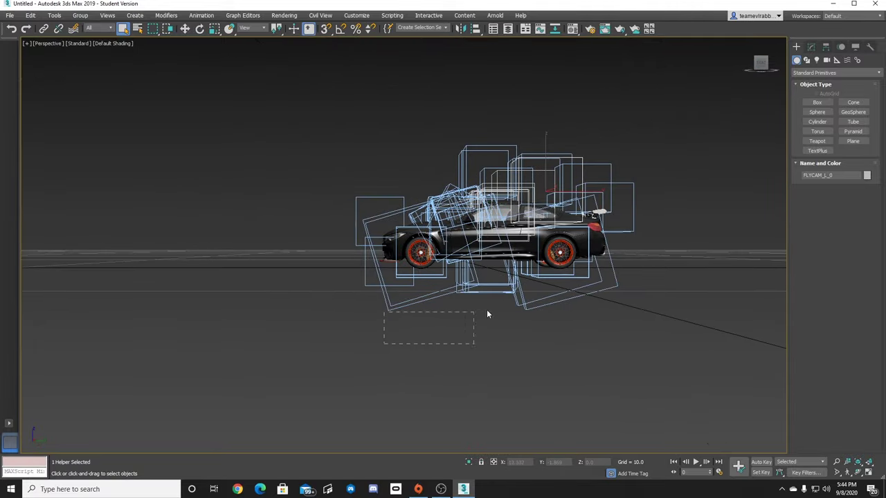
left_click_drag(487, 314, 557, 279)
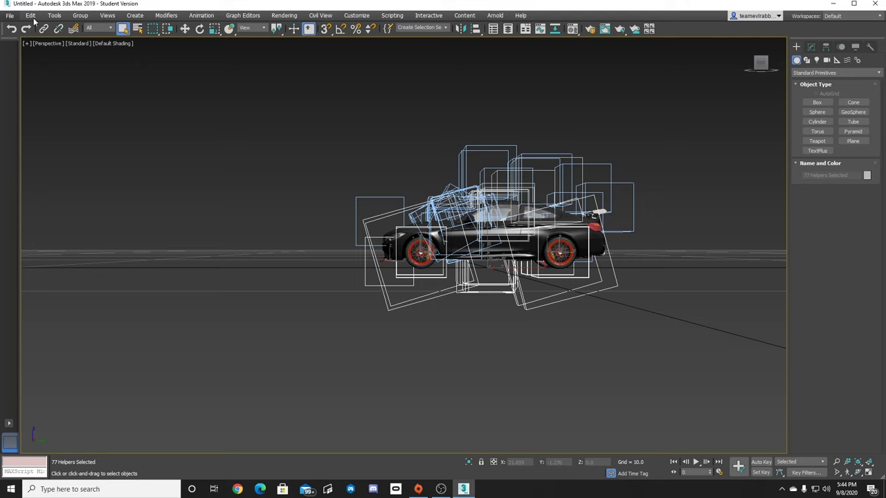
Open the Scene Explorer, expand DOOR_L under COCKPIT_HR and select its polymsh87 child node.
left_click(54, 15)
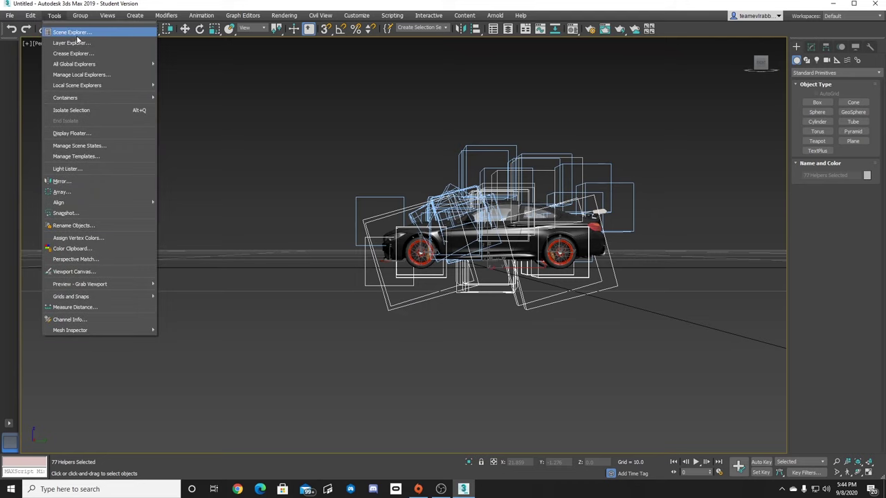
left_click(70, 33)
scroll(68, 255, "up", 5)
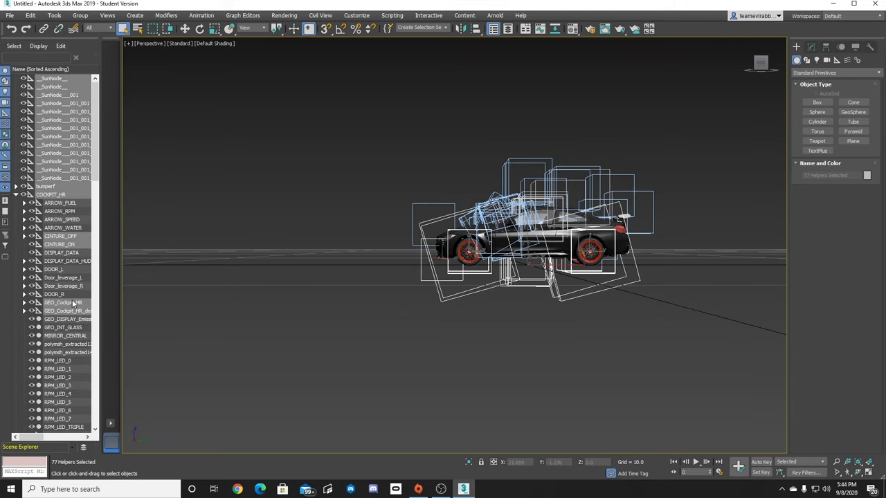
left_click(57, 220)
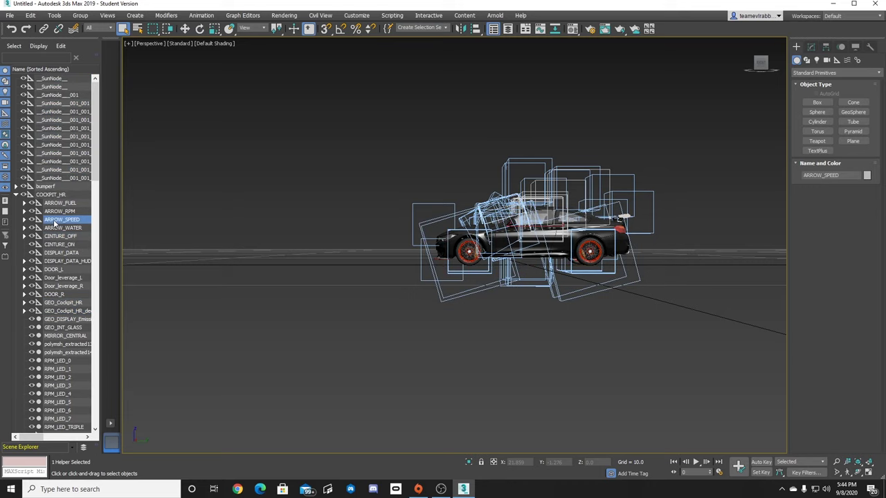
left_click(59, 236)
left_click(57, 269)
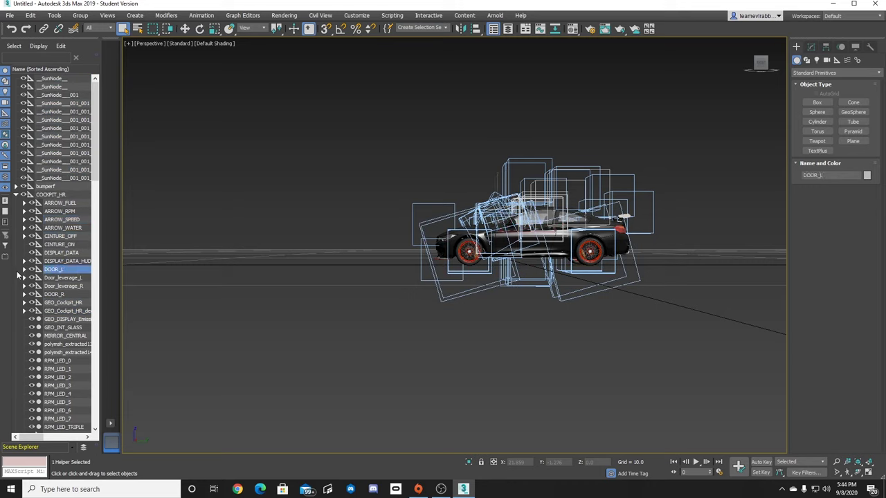
left_click(24, 269)
left_click(68, 277)
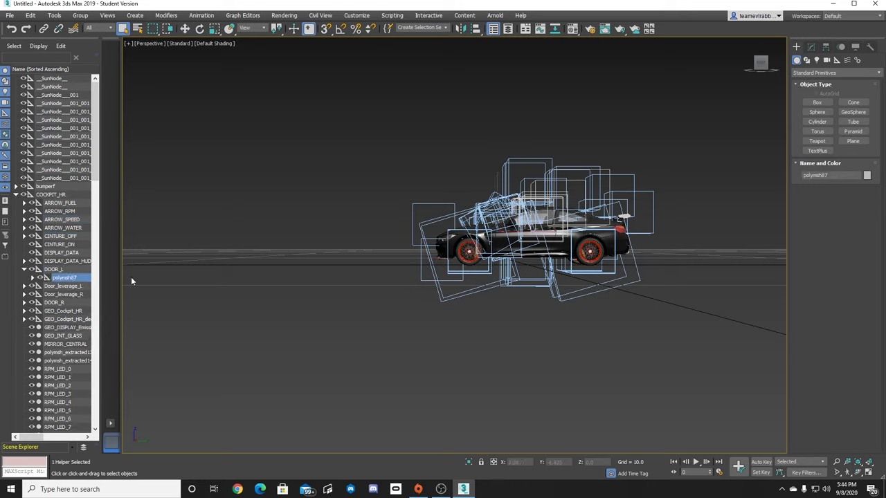
Examine the remaining nodes of the hierarchy down to the wheels, wing and wipers, and clear the selection.
scroll(54, 360, "down", 5)
scroll(54, 361, "down", 5)
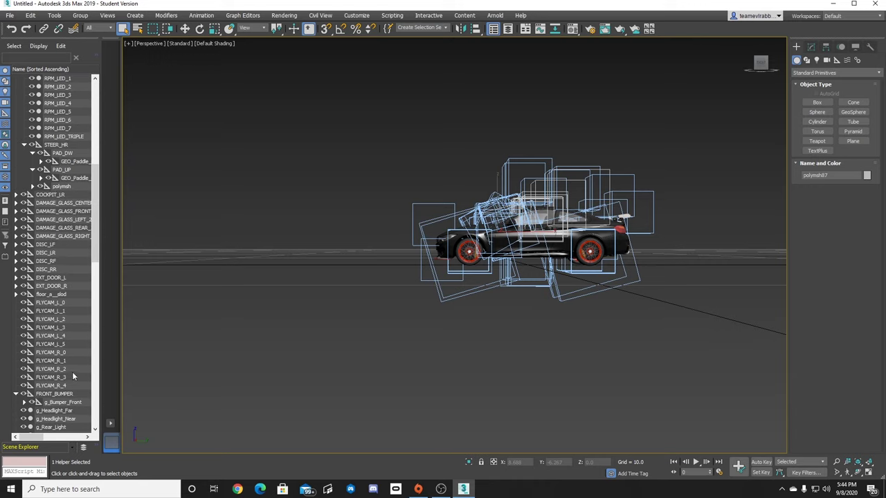
scroll(73, 373, "down", 5)
scroll(73, 373, "down", 10)
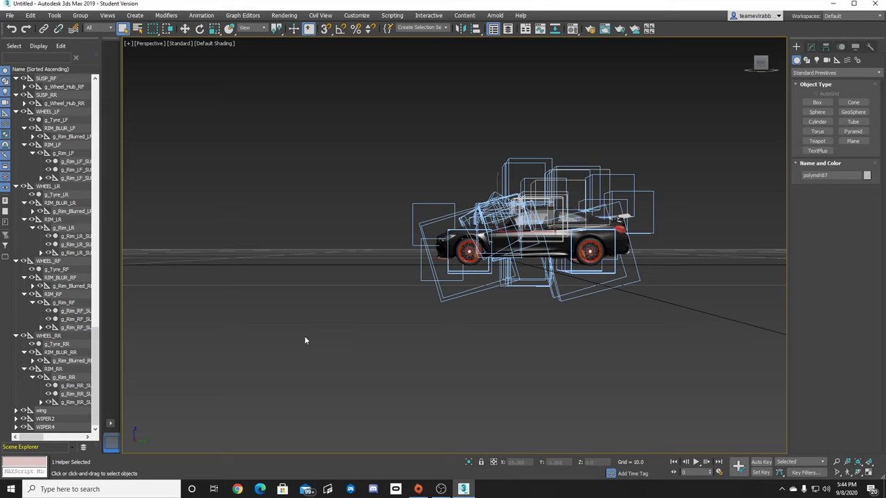
left_click(624, 316)
Select the group of helper boxes extending below the car's body and wheels, and hide them.
middle_click_drag(553, 249, 447, 279)
scroll(456, 282, "up", 7)
middle_click_drag(493, 356, 517, 214)
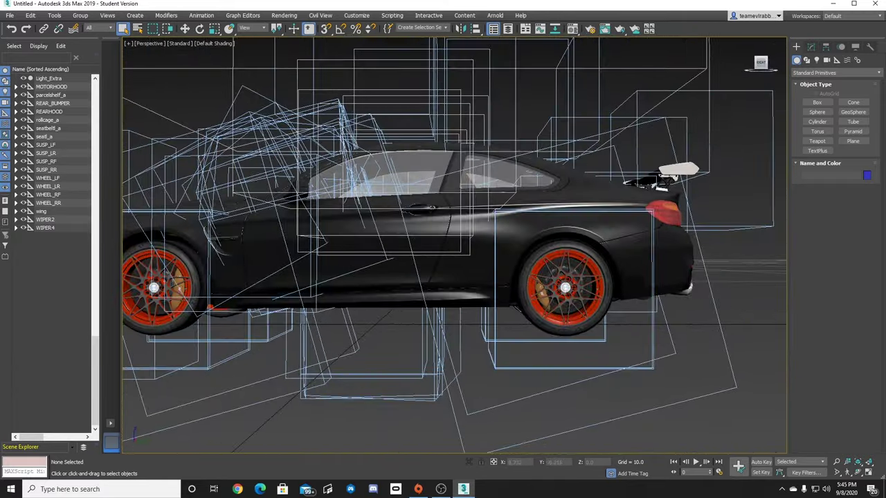
scroll(422, 337, "down", 5)
scroll(422, 336, "up", 6)
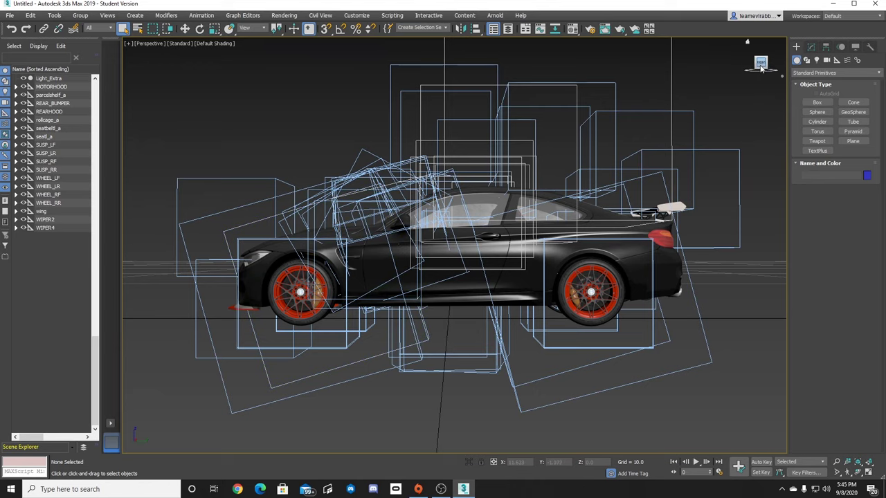
left_click_drag(762, 64, 756, 68)
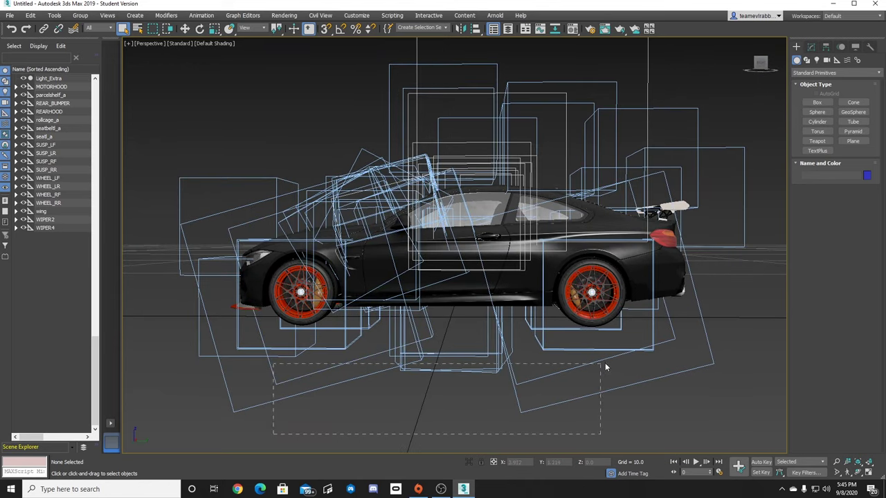
left_click_drag(604, 366, 618, 333)
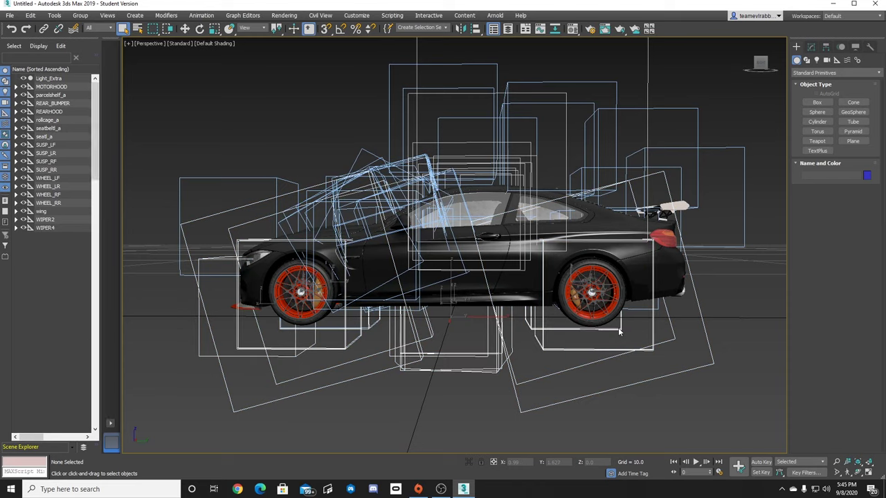
right_click(522, 334)
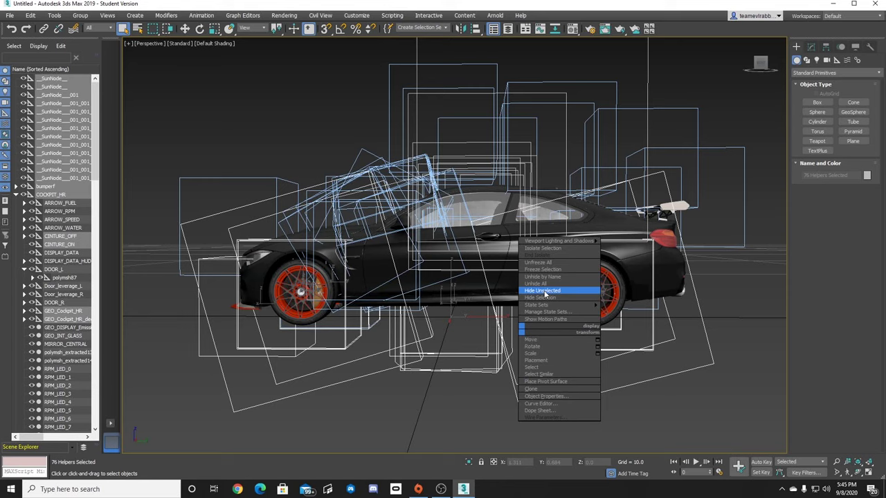
left_click(547, 298)
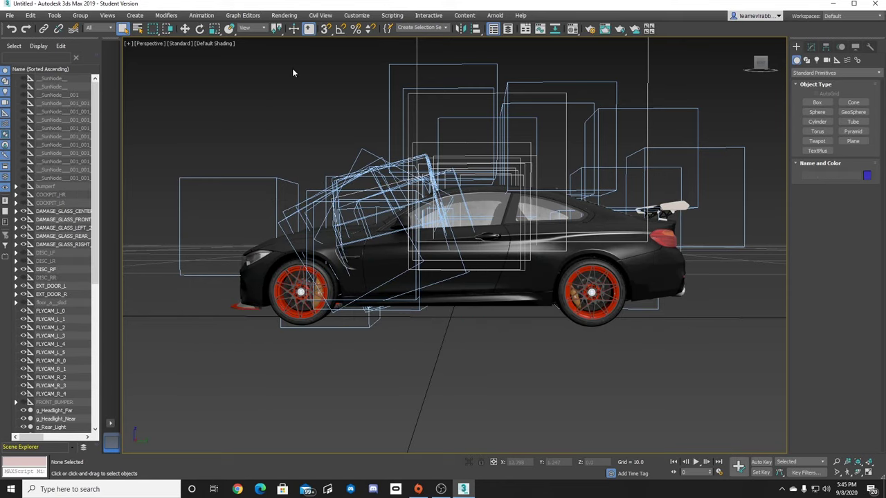
Hide the helper boxes above the roof and windshield, and those around the hood and front doors.
right_click(627, 180)
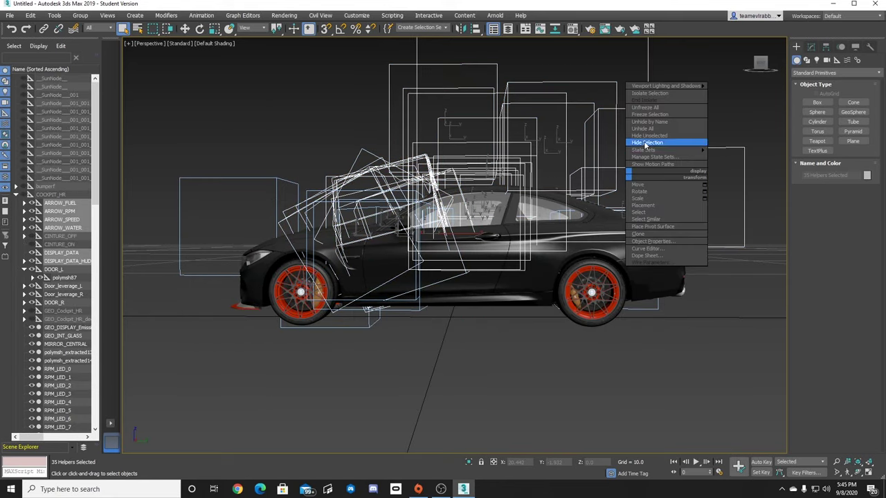
left_click(647, 142)
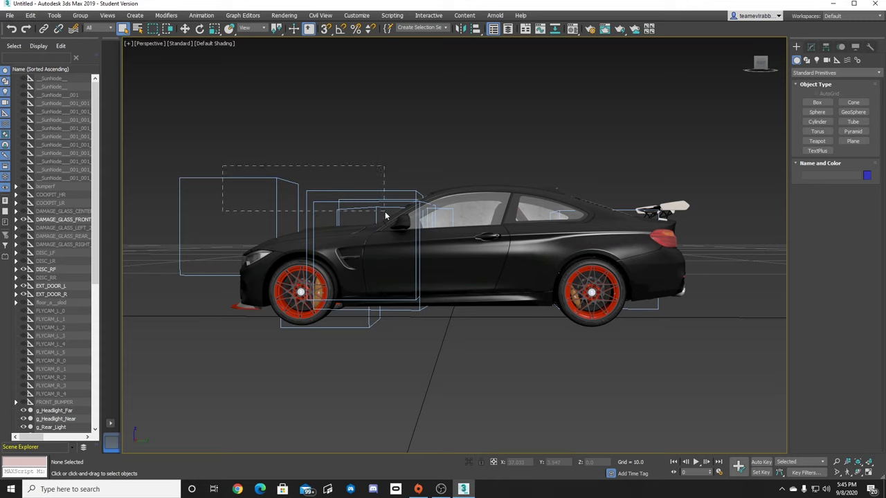
left_click(359, 199)
right_click(359, 197)
left_click(391, 167)
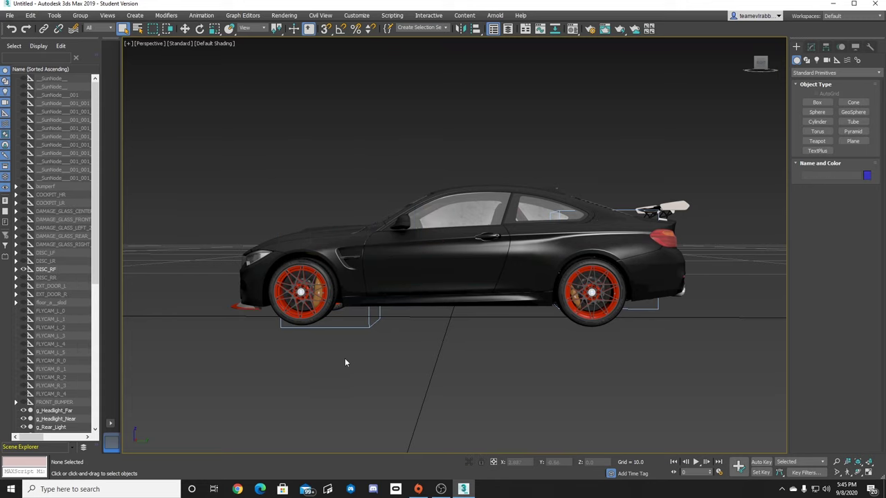
Hide the last two helpers, DISC_RF by the front wheel and REAR_BUMPER at the rear.
right_click(379, 329)
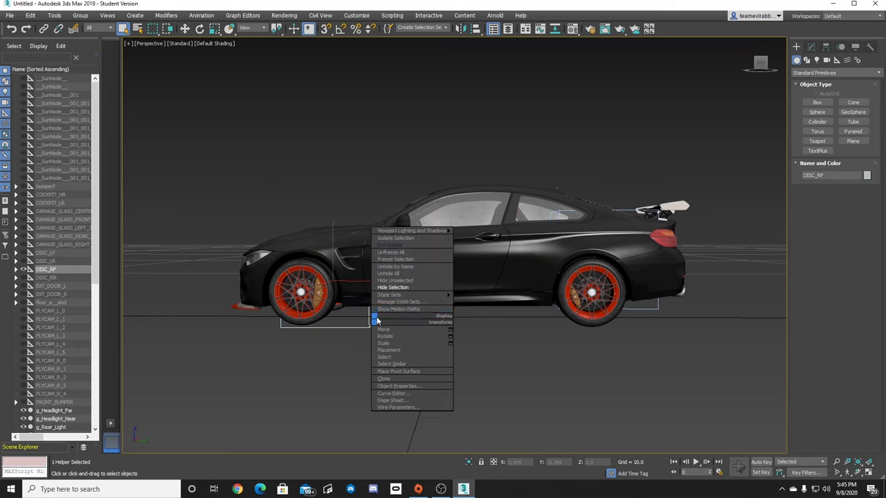
left_click(401, 283)
right_click(650, 310)
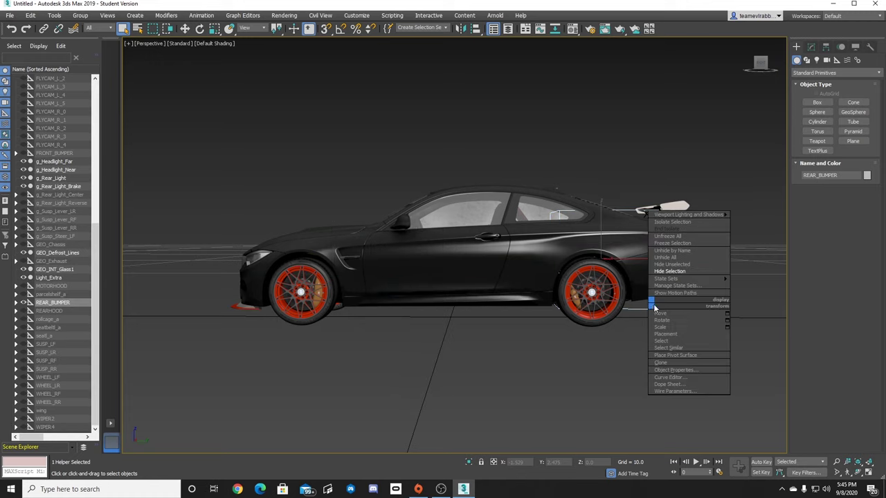
left_click(669, 274)
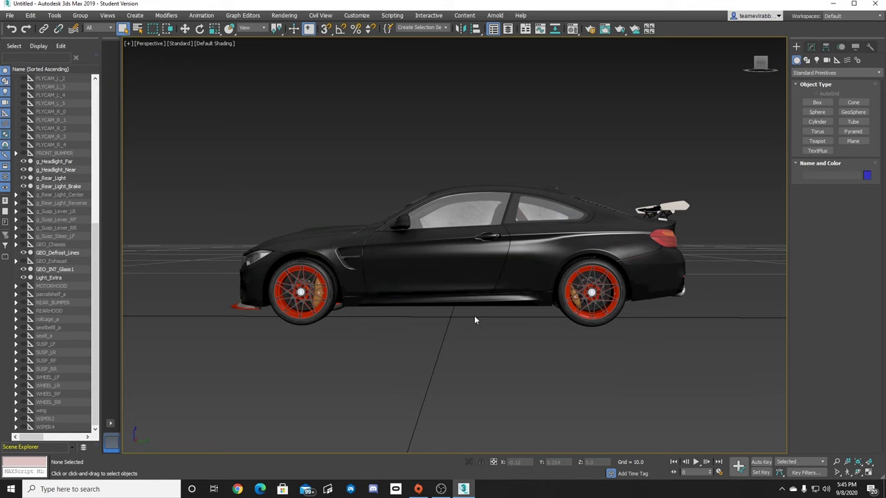
Examine the car body from the front, side and rear quarter, including the left door and its window glass.
left_click(761, 63)
left_click_drag(756, 60, 761, 65)
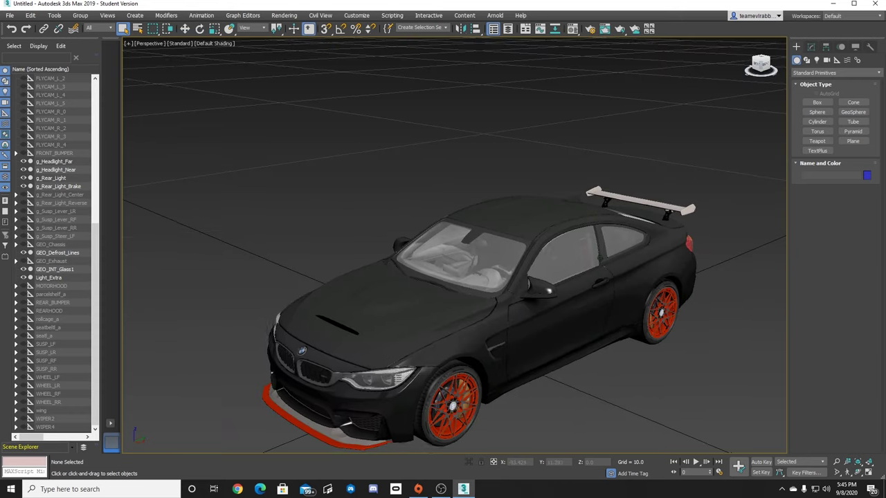
middle_click_drag(598, 224, 497, 175)
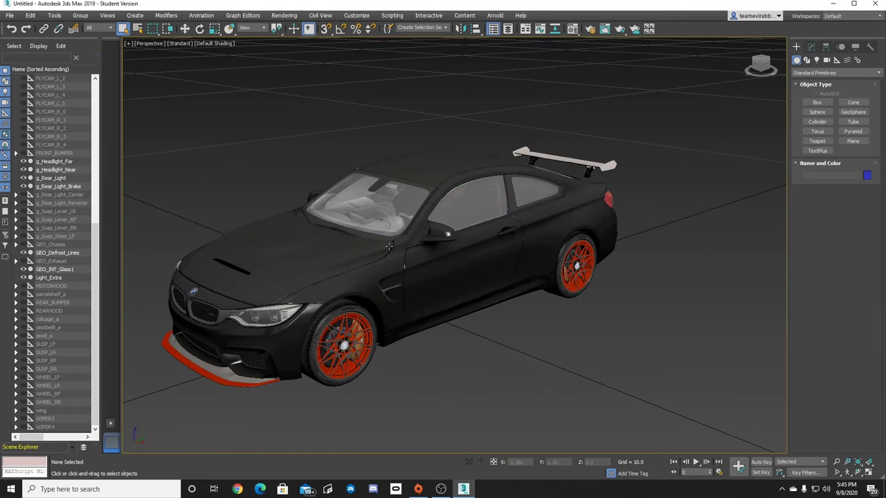
scroll(414, 258, "up", 3)
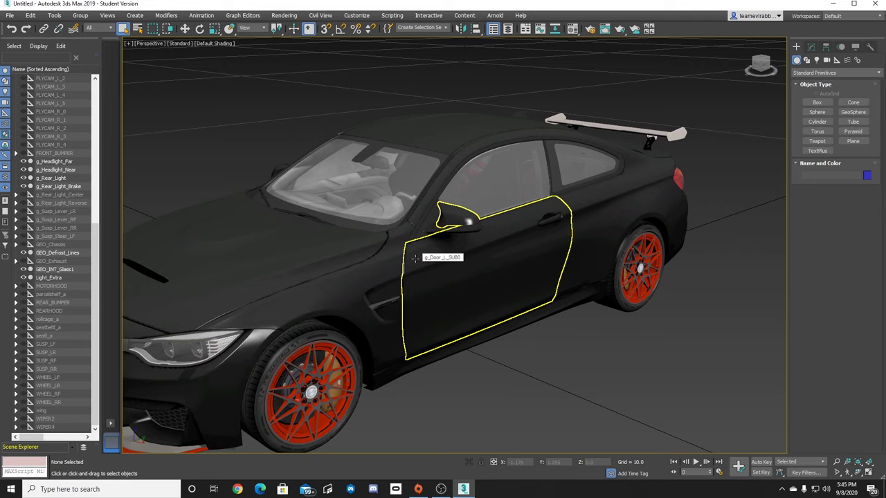
scroll(487, 246, "down", 3)
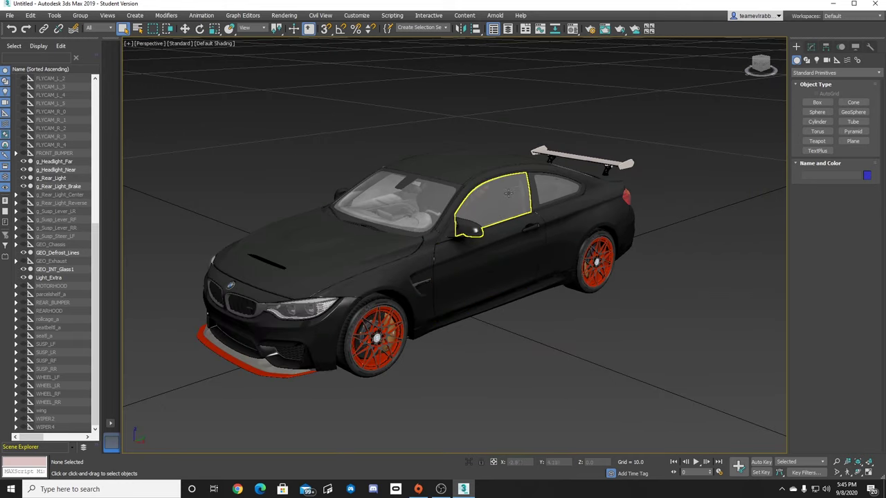
middle_click_drag(494, 198, 427, 189, "alt")
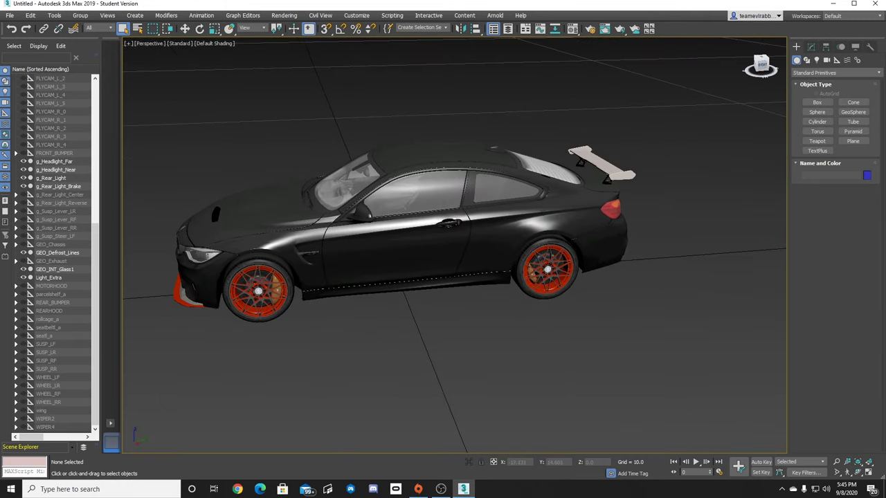
middle_click_drag(509, 212, 443, 281, "alt")
scroll(447, 171, "up", 6)
left_click_drag(761, 67, 733, 72)
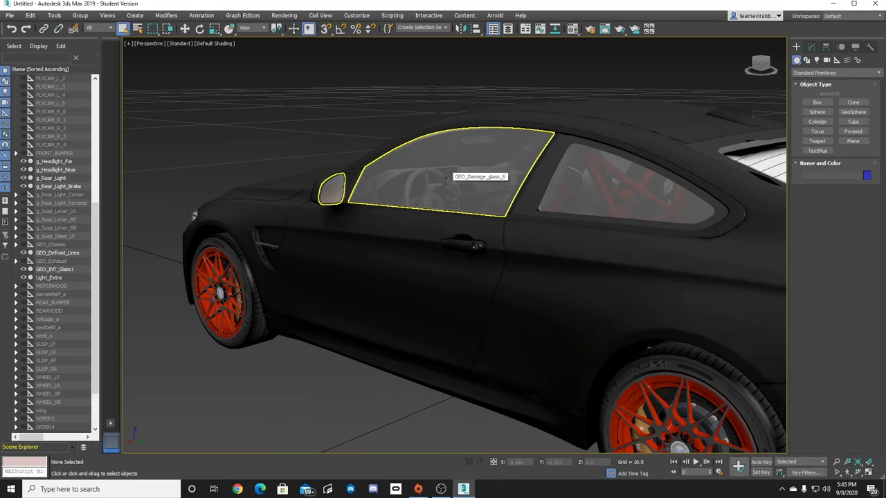
Try to delete the whole GEO_Damage_glass_6 object of the left door window and mirror.
left_click(445, 178)
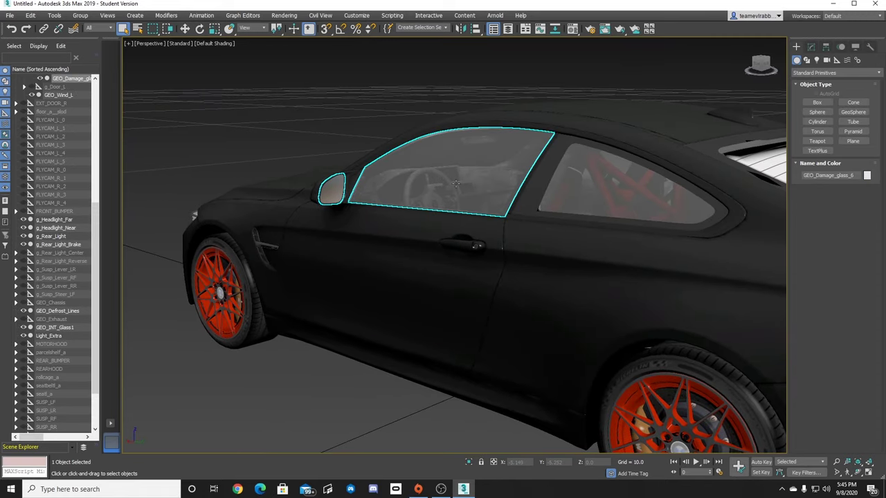
key("Delete")
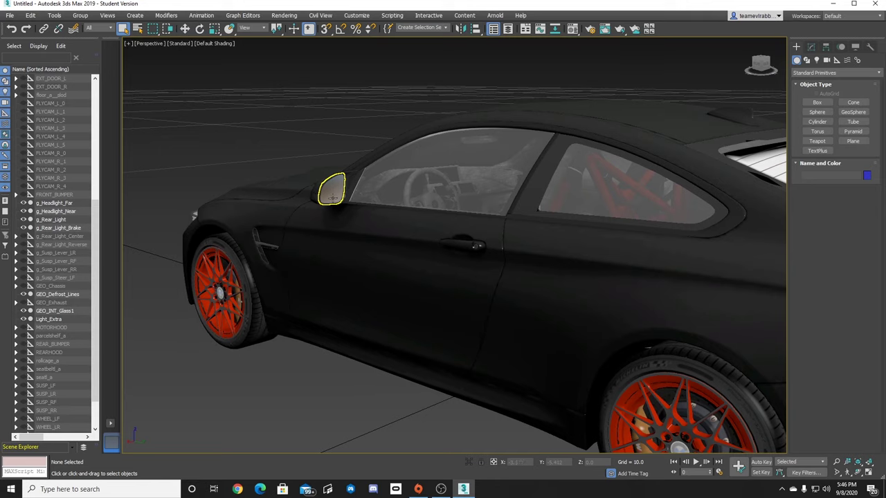
left_click(450, 178)
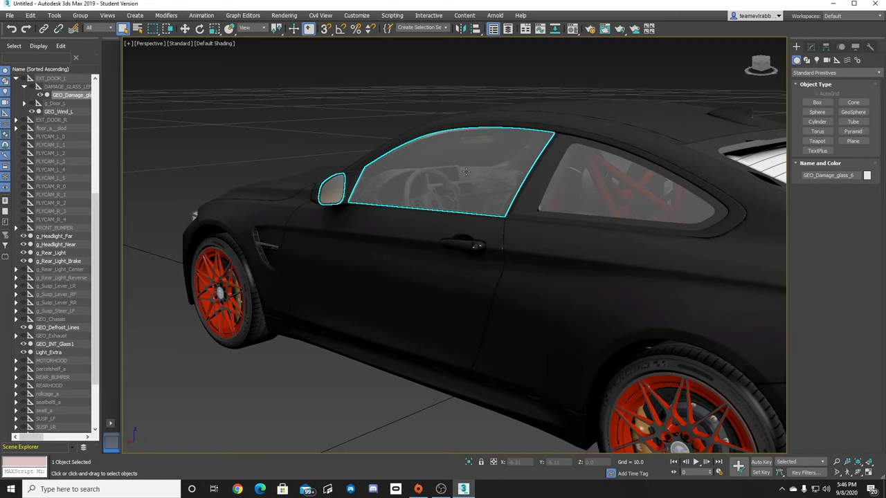
left_click(609, 79)
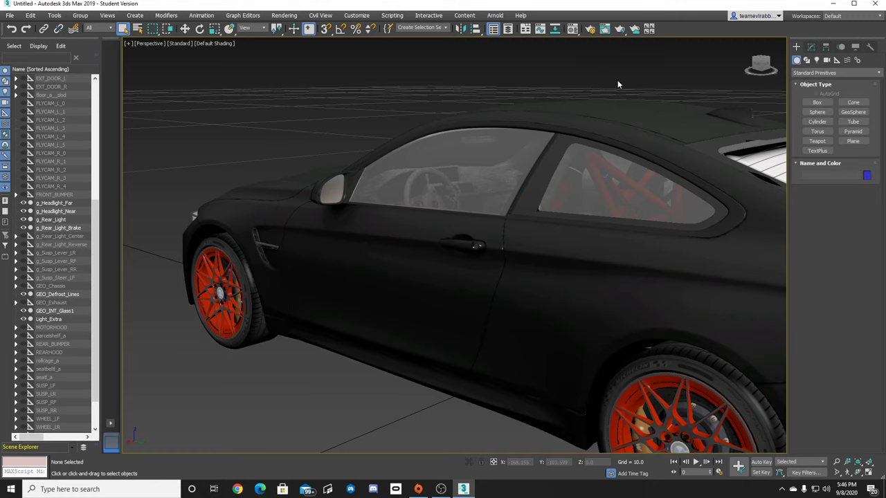
Delete the side window pane from the left door's GEO_Damage_glass_6 mesh at Element level, and clear the selection.
left_click(420, 197)
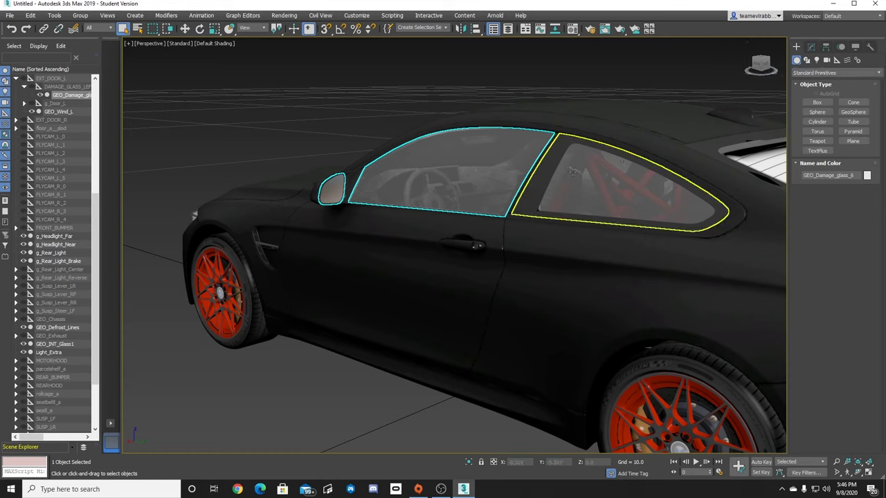
left_click(812, 47)
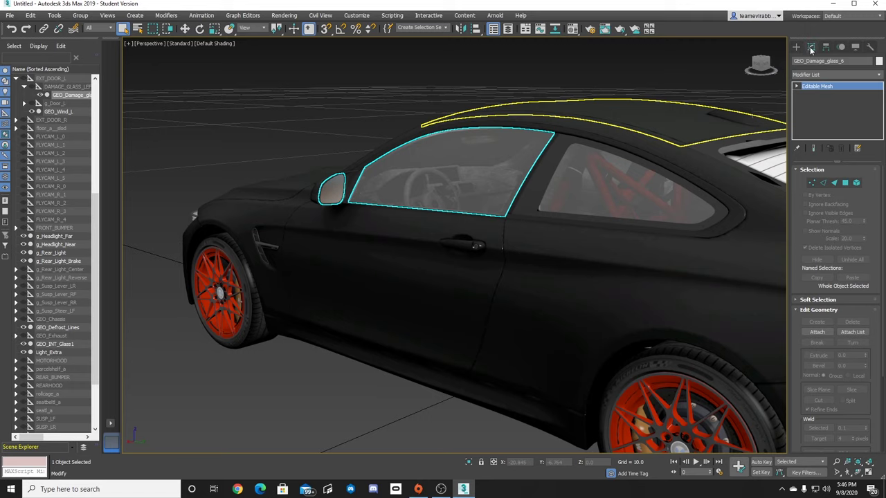
left_click(796, 86)
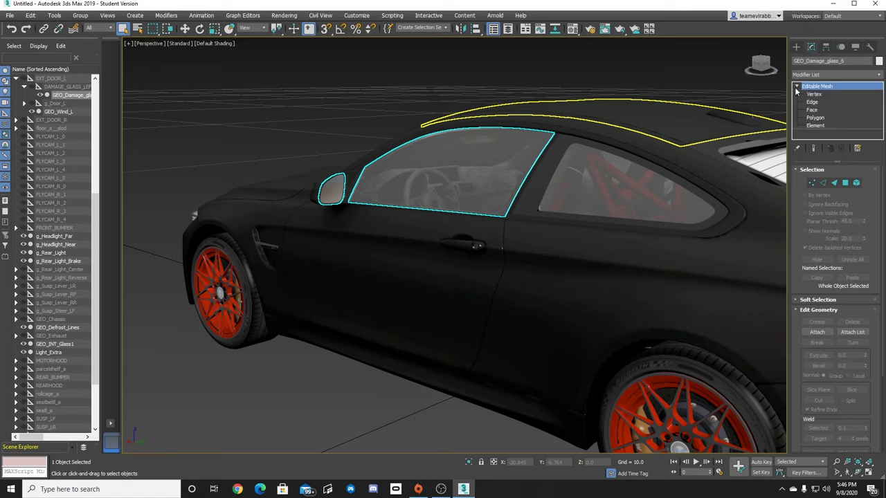
left_click(819, 126)
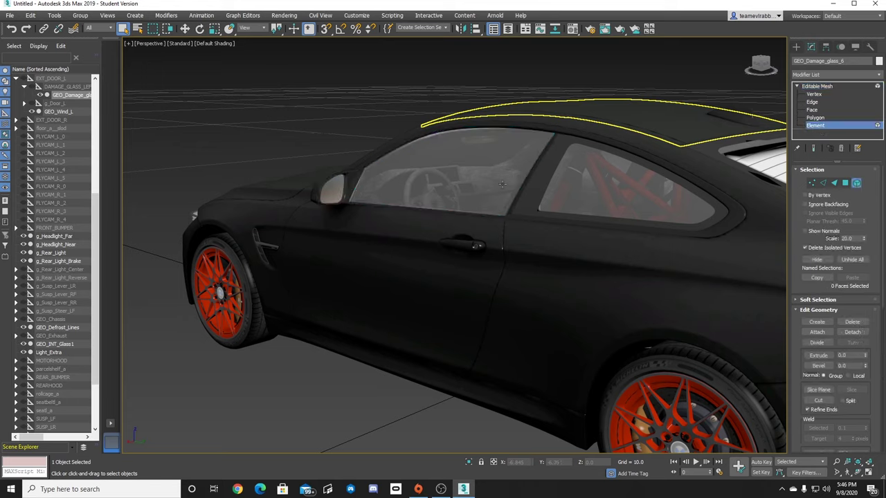
left_click(468, 187)
left_click(333, 187)
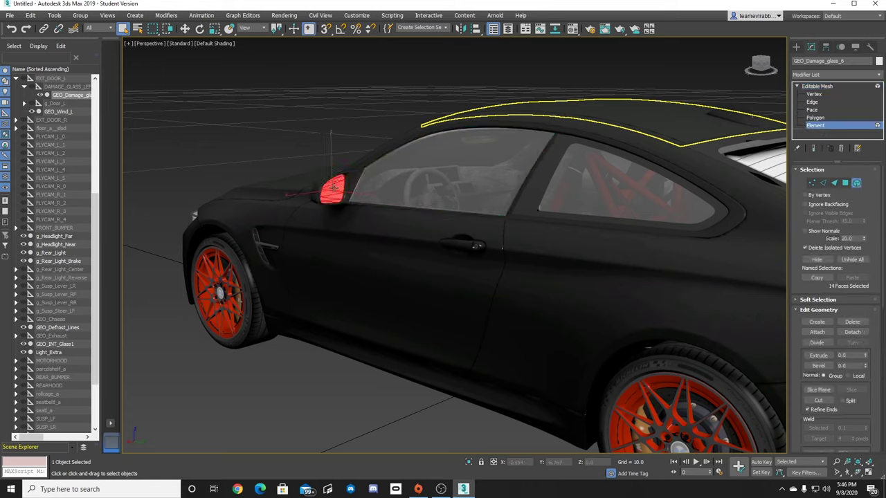
left_click(418, 177)
key("Delete")
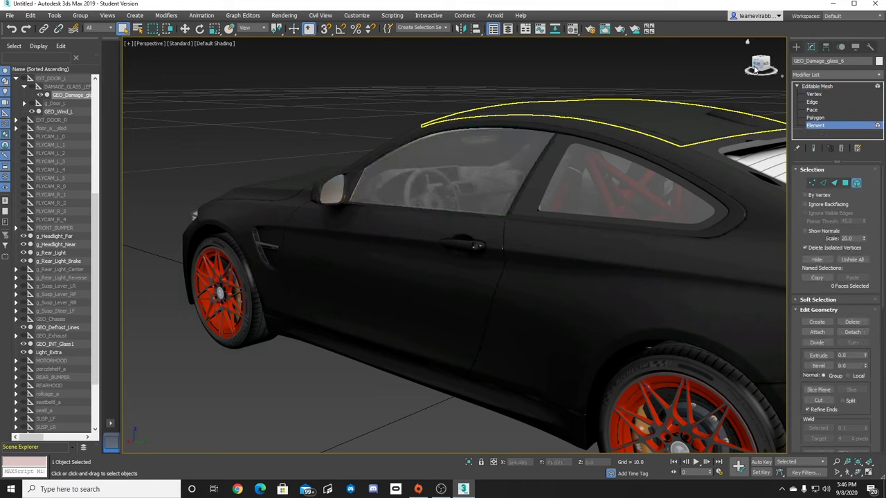
left_click(796, 47)
left_click(371, 126)
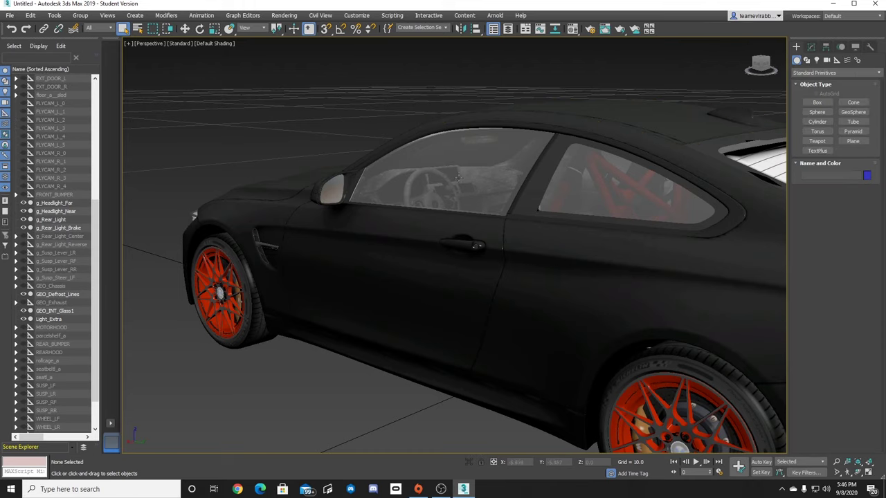
Delete the remaining glass from the left door's window opening.
left_click(406, 152)
key("Delete")
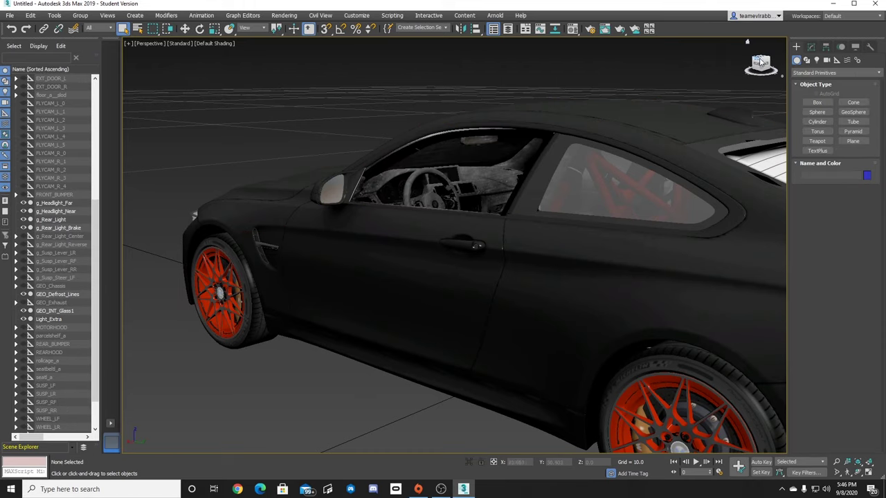
middle_click_drag(594, 134, 415, 172, "alt")
left_click(409, 194)
key("Delete")
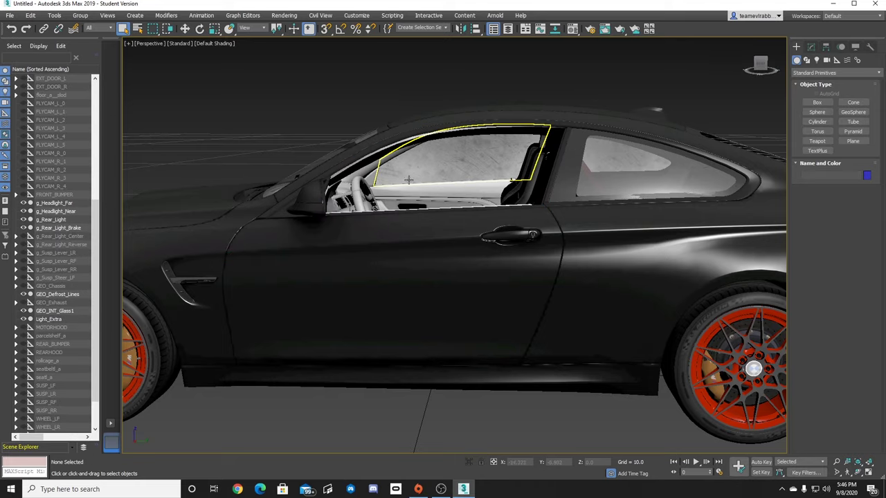
Delete the side window pane from the right door's GEO_Damage_glass_0 mesh at Element level, and delete the remaining glass in that window opening.
left_click_drag(760, 63, 759, 99)
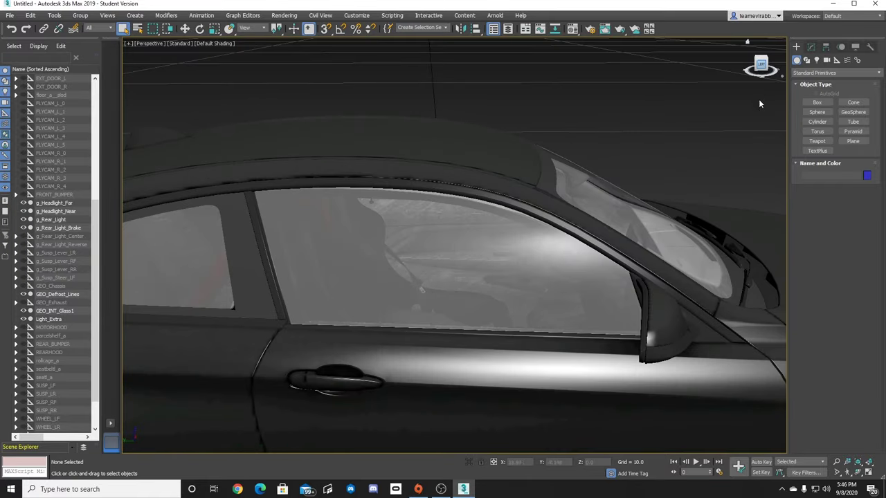
scroll(623, 193, "down", 4)
left_click(623, 194)
left_click(811, 46)
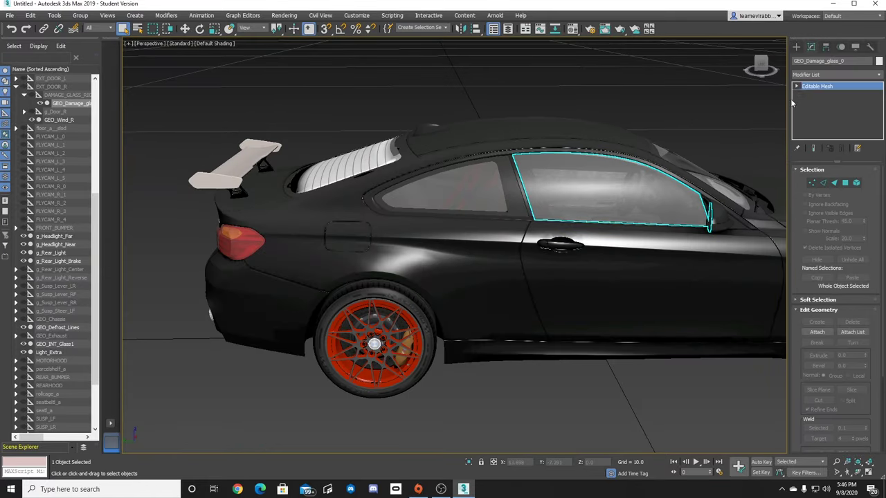
left_click(797, 87)
left_click(815, 125)
left_click(561, 211)
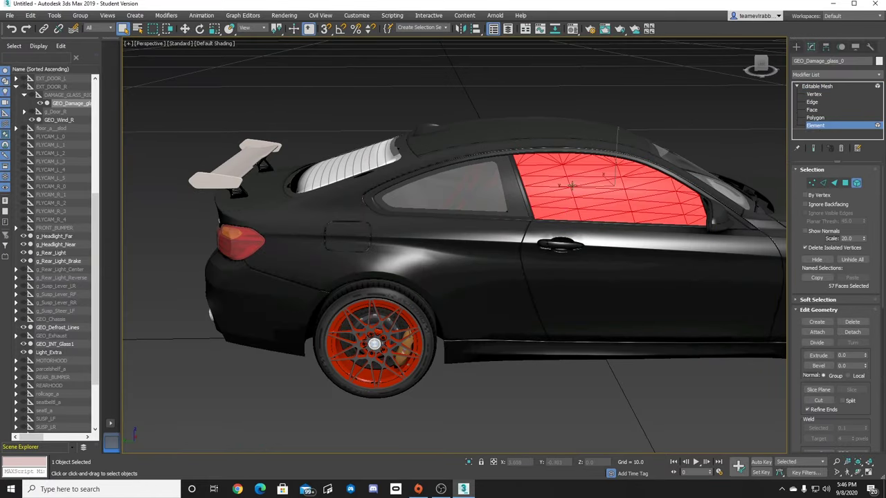
key("Delete")
left_click(796, 46)
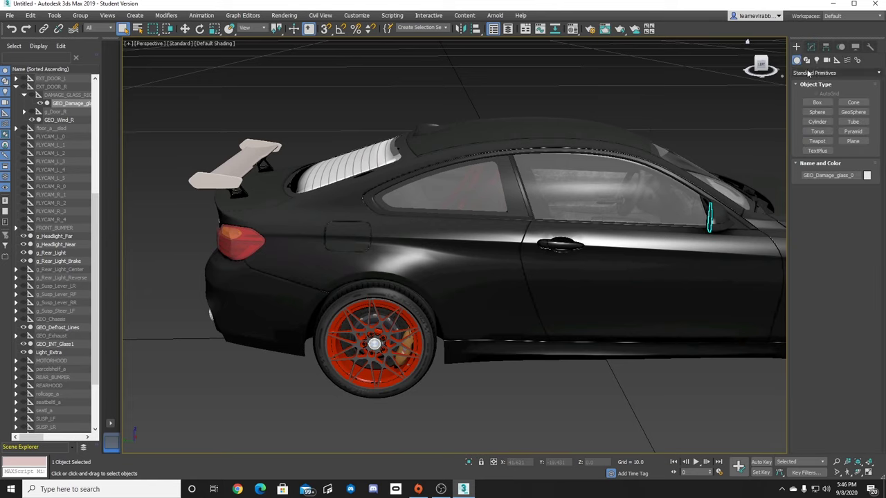
left_click(607, 197)
key("Delete")
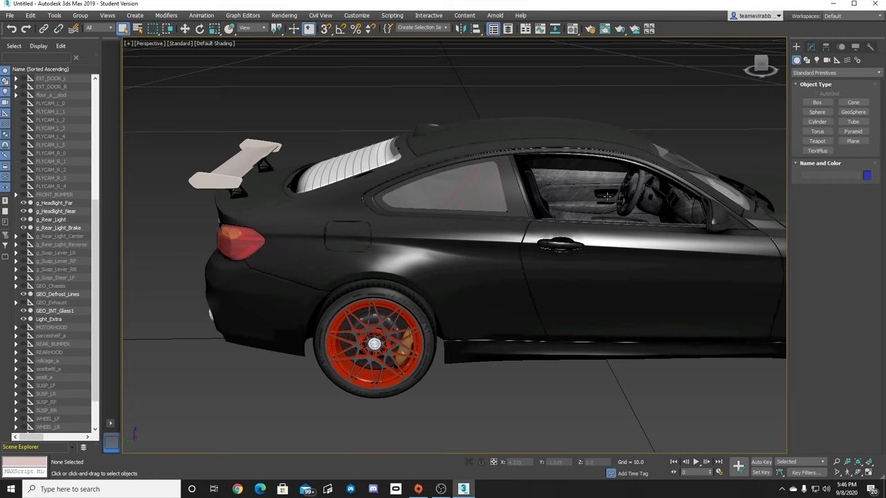
Examine the windshield, the opened door windows and the interior seen through them from both sides of the car.
mouse_move(760, 65)
left_mouse_down()
mouse_move(733, 69)
mouse_move(761, 64)
left_mouse_up()
mouse_move(611, 189)
middle_mouse_down("alt")
mouse_move(522, 229)
mouse_move(450, 194)
mouse_move(387, 218)
middle_mouse_up("alt")
left_click_drag(761, 67, 759, 68)
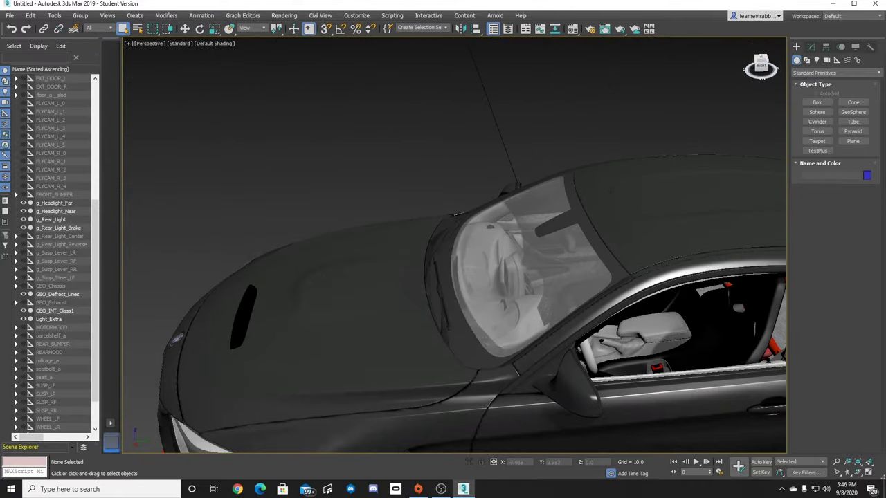
middle_click_drag(707, 353, 632, 282)
scroll(634, 283, "up", 5)
scroll(746, 188, "down", 2)
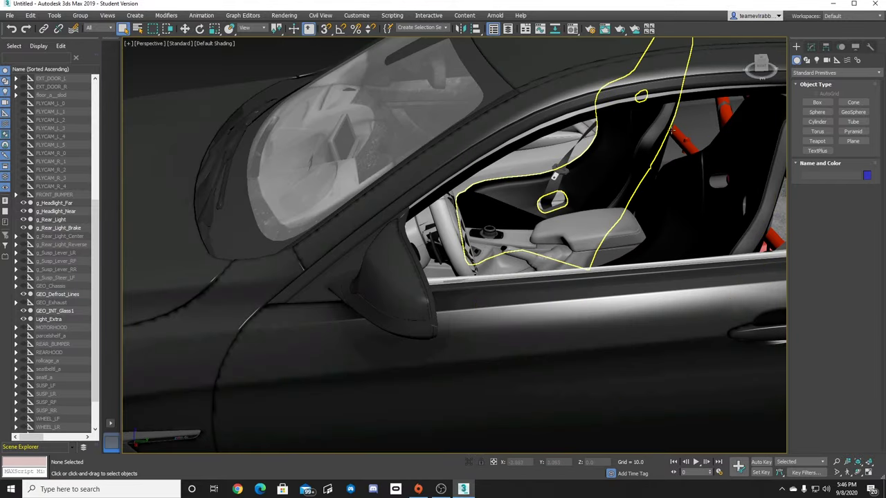
scroll(713, 159, "down", 4)
left_click_drag(760, 68, 574, 81)
scroll(533, 170, "up", 3)
scroll(403, 194, "down", 2)
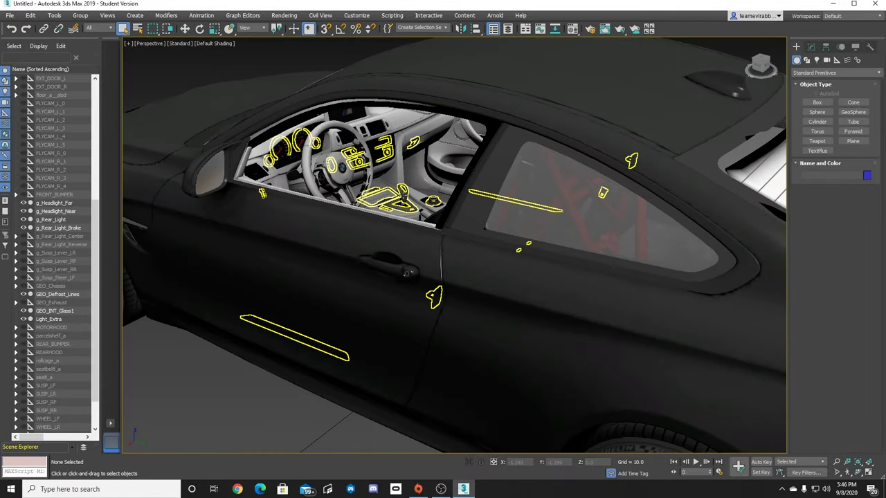
scroll(403, 217, "up", 5)
scroll(403, 219, "down", 4)
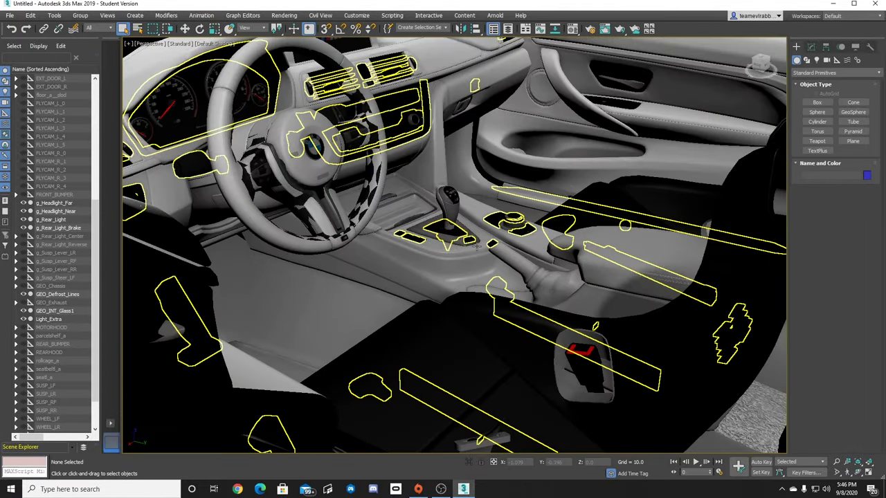
Try deleting the steering wheel's polymsh_SUB0 and GEO_Steer_LR meshes, and undo the deletions.
left_click(294, 136)
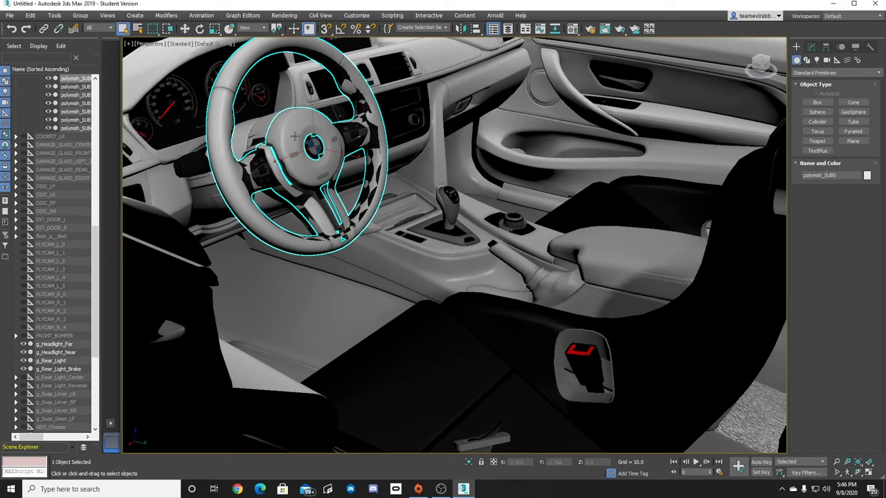
key("Delete")
left_click(294, 136)
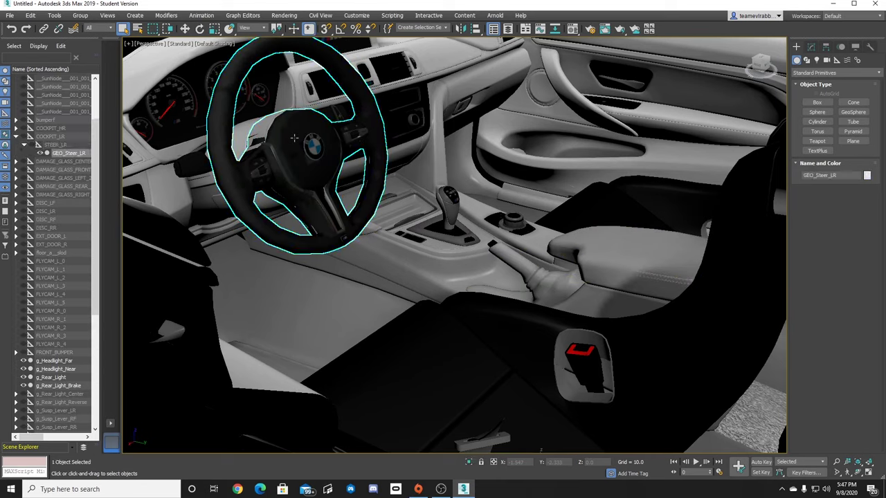
key("Delete")
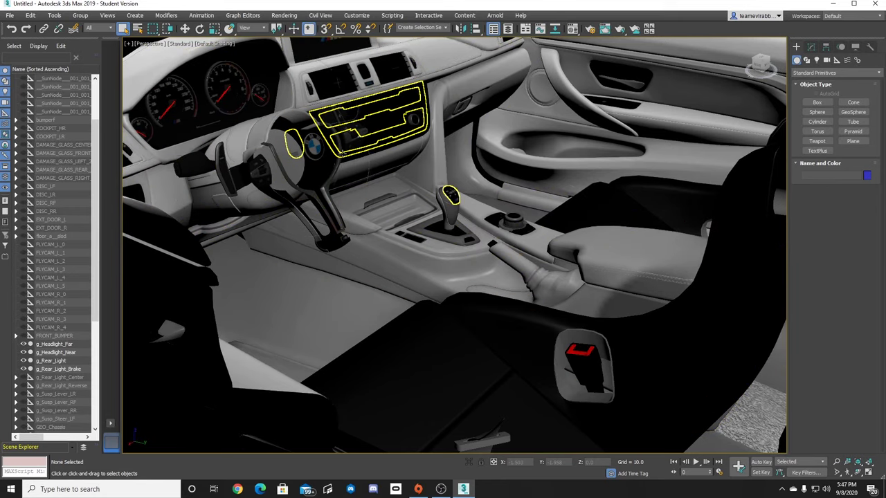
key("ctrl+z")
Locate the front left wheel's WHEEL_LF helper in the scene hierarchy, show its box temporarily, and inspect the SUSP_LF helper.
scroll(343, 159, "down", 8)
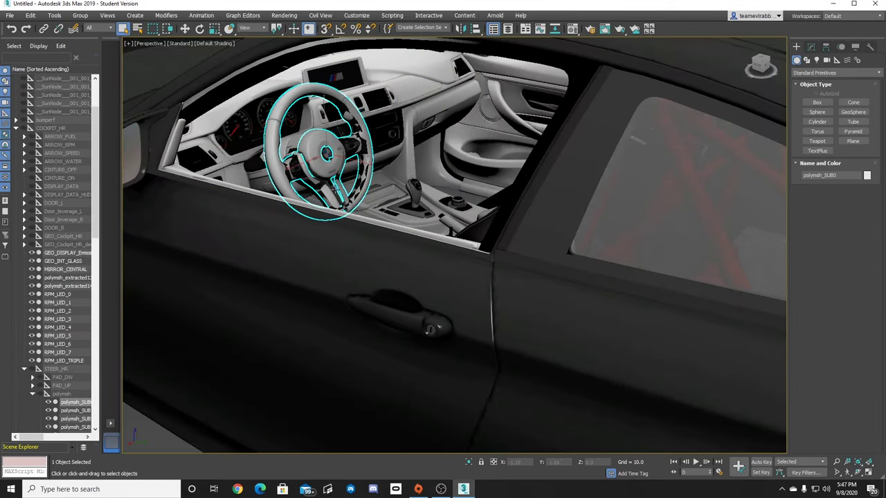
scroll(336, 188, "down", 5)
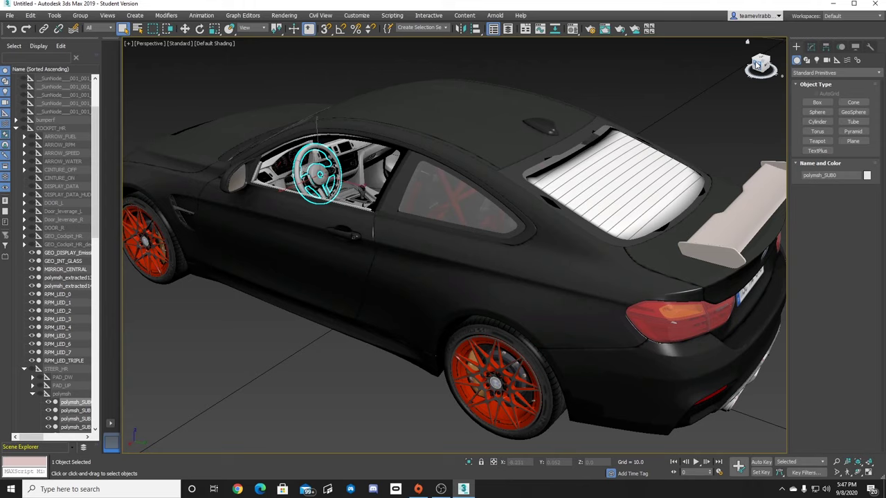
left_click_drag(757, 64, 808, 47)
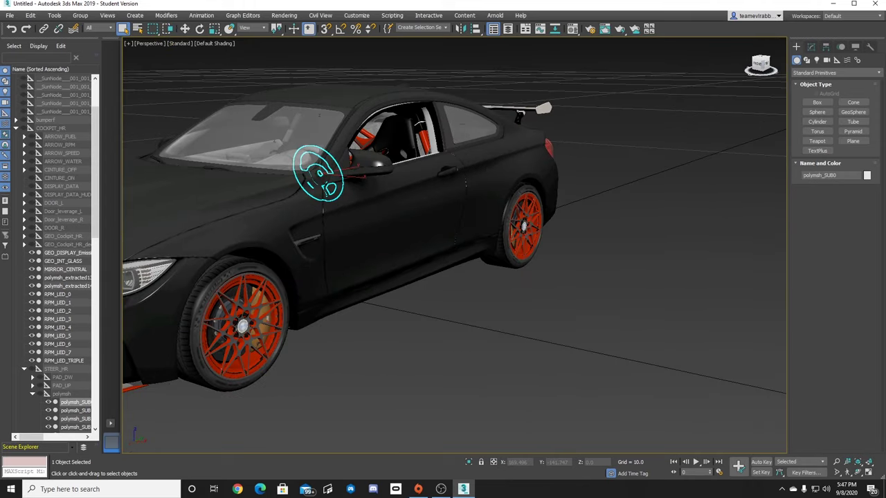
scroll(362, 358, "down", 6)
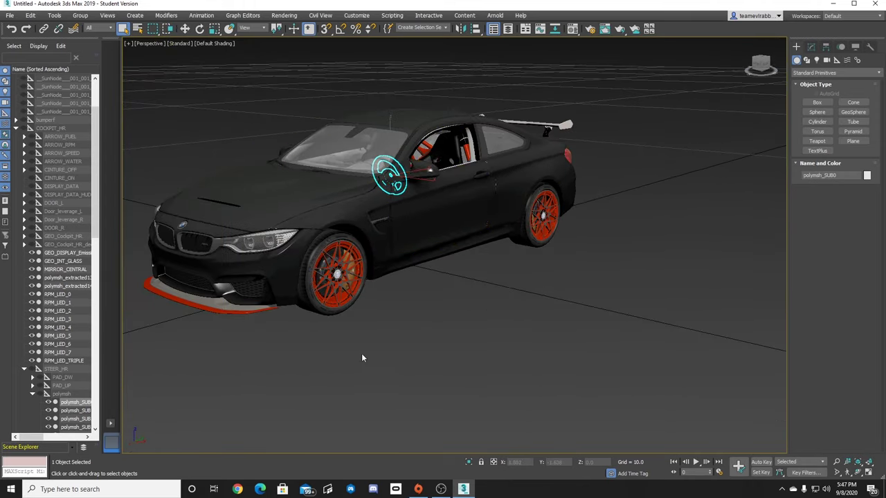
left_click(362, 358)
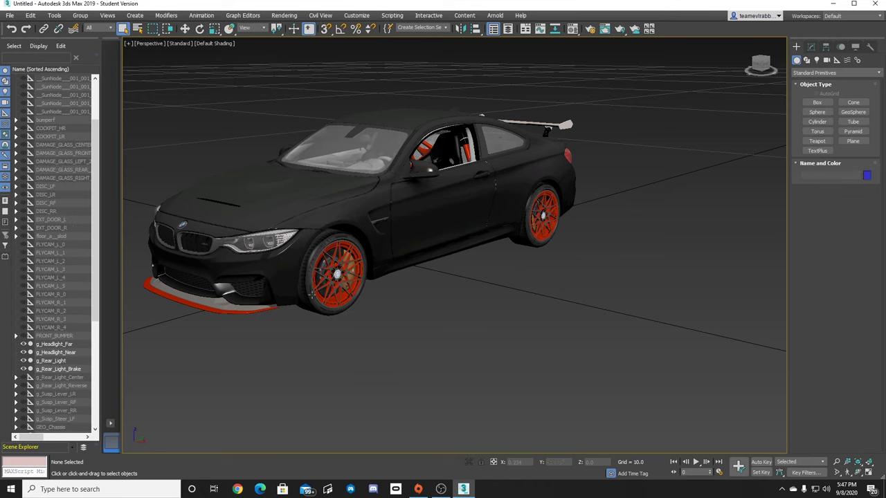
left_click(312, 293)
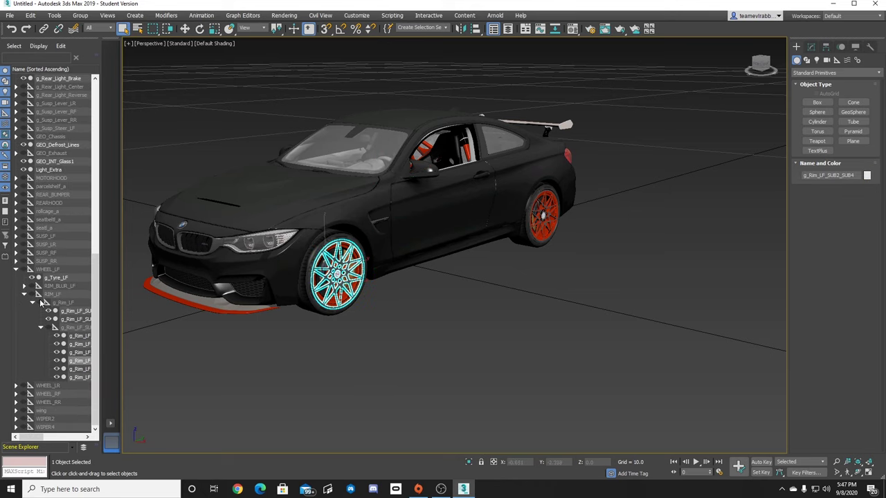
left_click(45, 269)
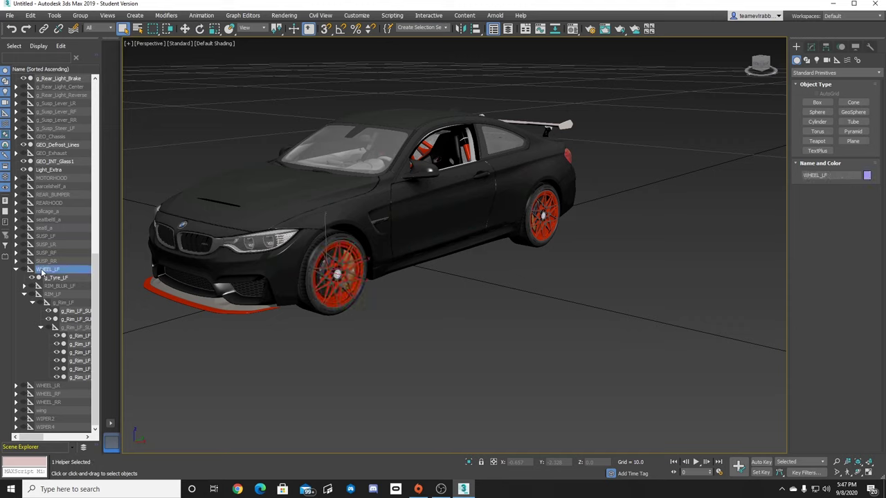
left_click(24, 271)
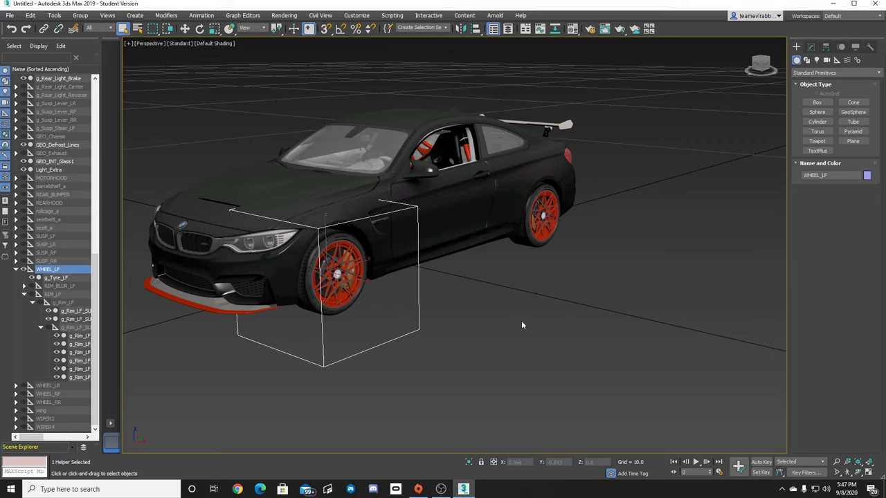
left_click(49, 237)
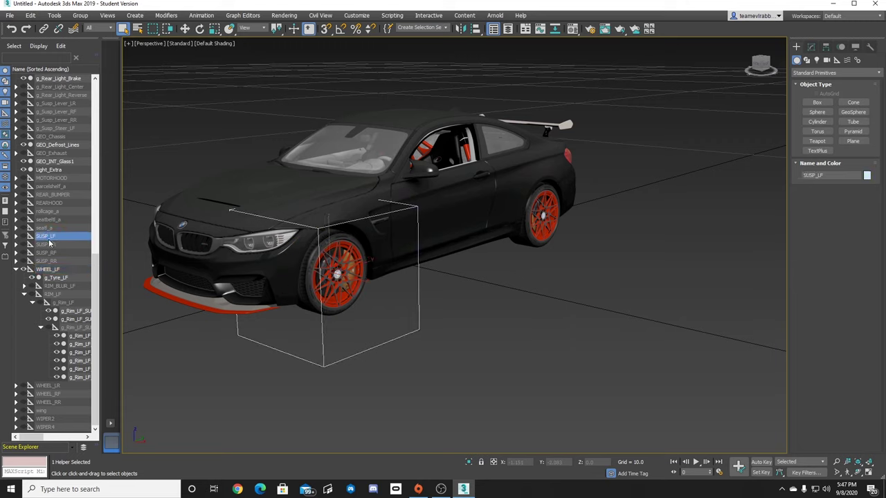
left_click(24, 237)
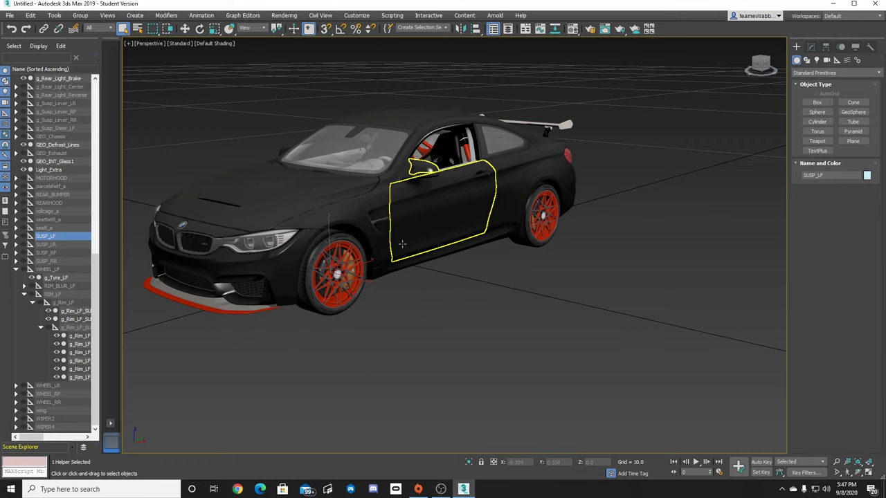
Try selecting the M4 badge on the trunk lid within the g_Trunk_SUB2 mesh at Element level, and leave sub-object editing.
middle_click_drag(404, 244, 543, 284)
left_click(758, 72)
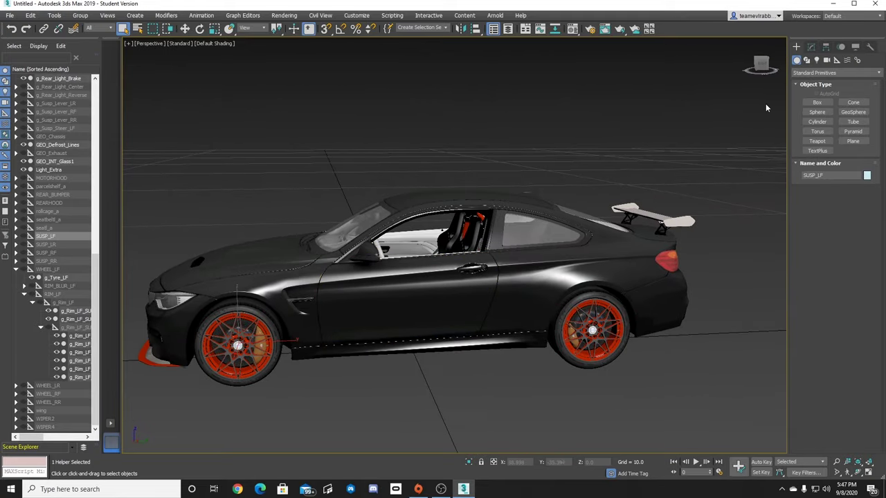
left_click(761, 66)
left_click_drag(762, 64, 757, 74)
scroll(737, 147, "down", 3)
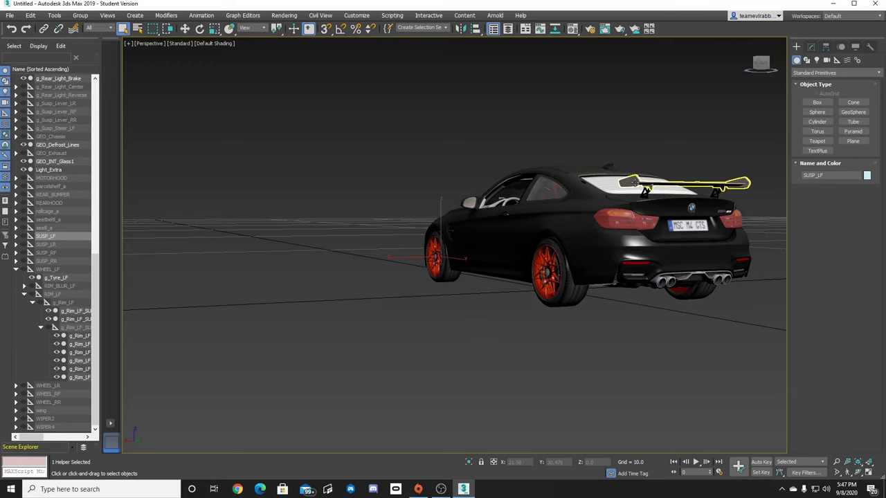
left_click(764, 70)
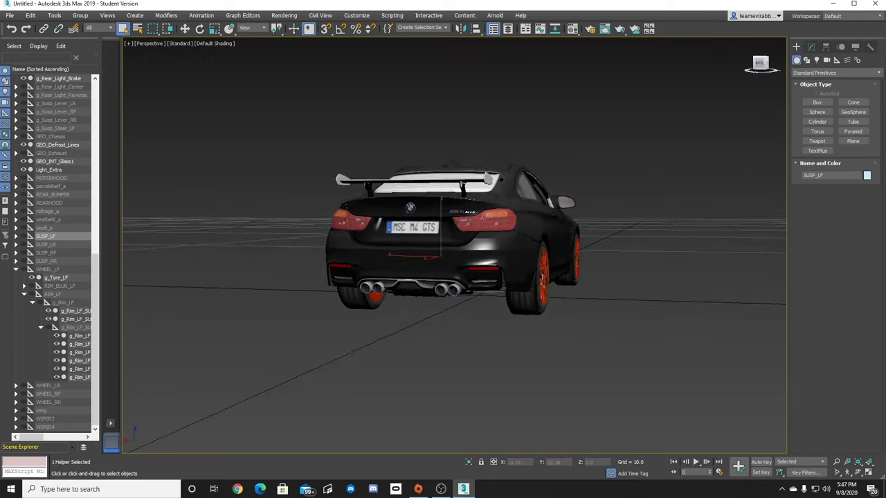
scroll(493, 216, "up", 4)
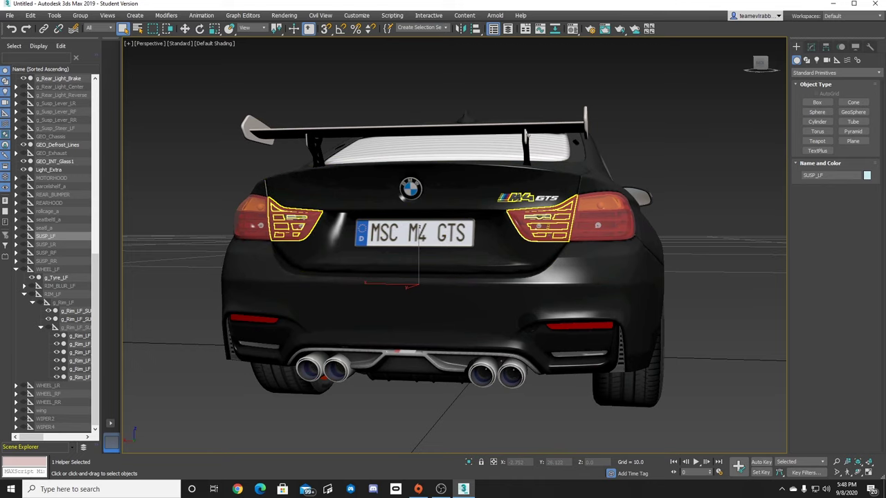
left_click(543, 220)
left_click(810, 46)
left_click(798, 86)
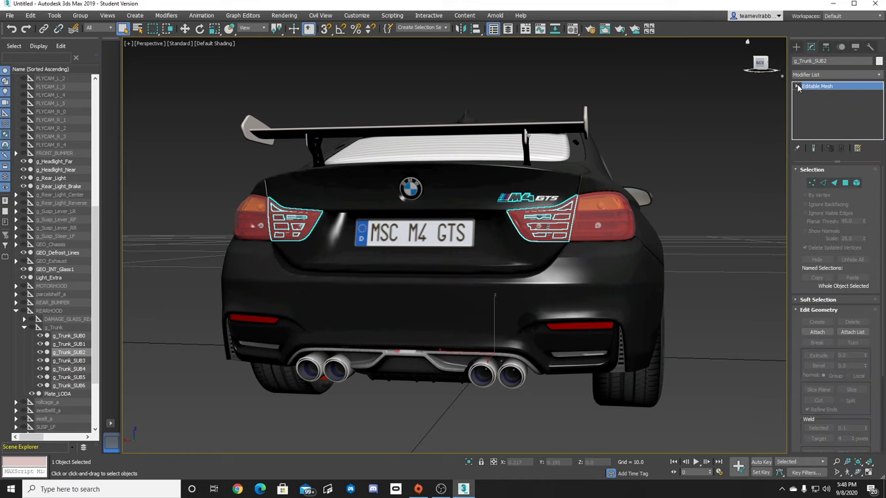
left_click(814, 125)
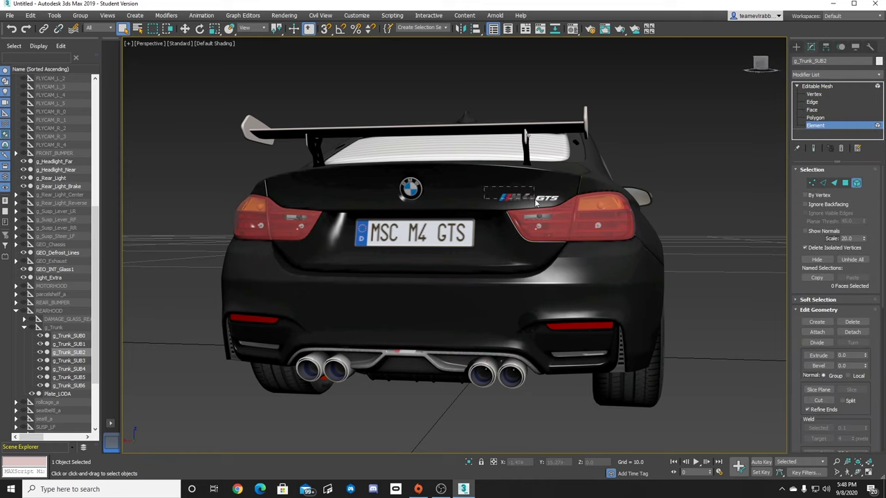
left_click_drag(535, 199, 539, 203)
left_click(796, 47)
Clear the selection and delete the rear license plate from the trunk lid.
left_click(681, 153)
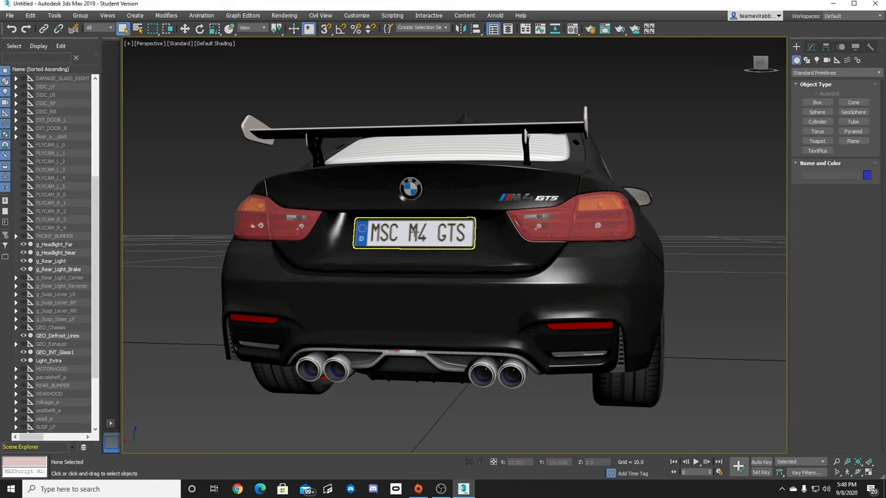
left_click(415, 234)
key("Delete")
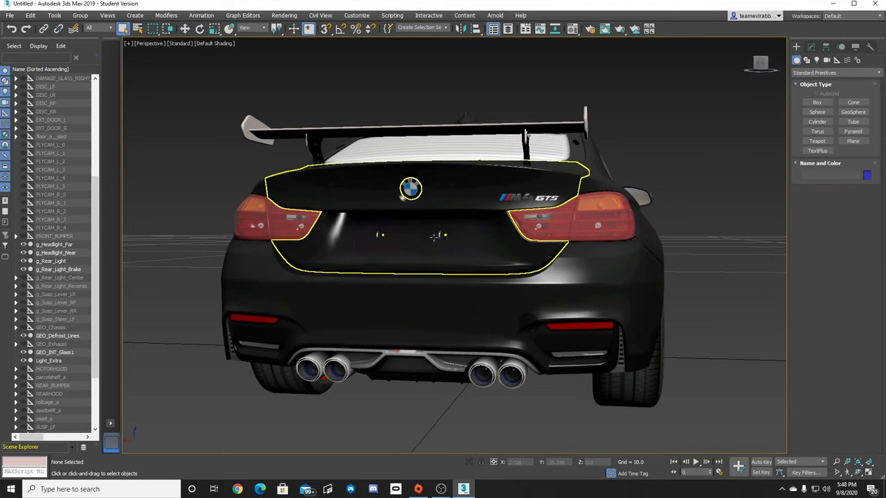
Try deleting the hood's outer panel, undo the deletion and clear the selection.
left_click_drag(759, 63, 730, 77)
middle_click_drag(734, 182, 291, 213)
scroll(612, 144, "down", 5)
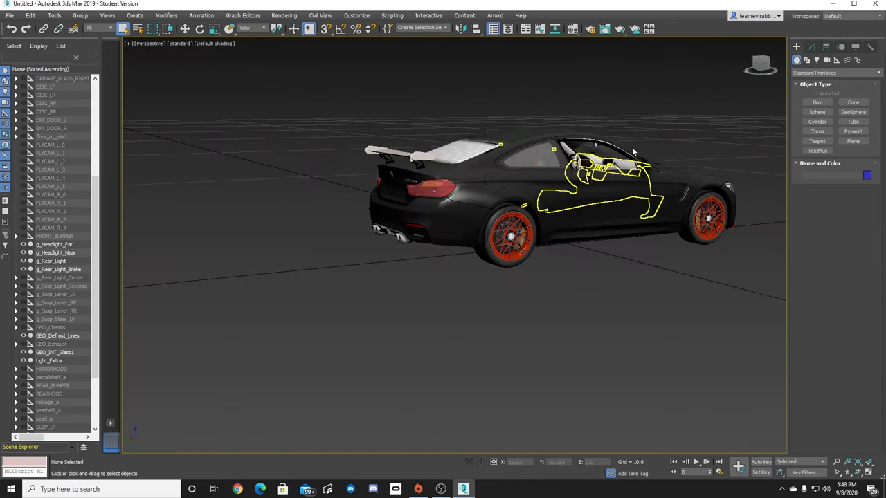
left_click_drag(760, 64, 395, 188)
middle_click_drag(395, 188, 503, 315, "alt")
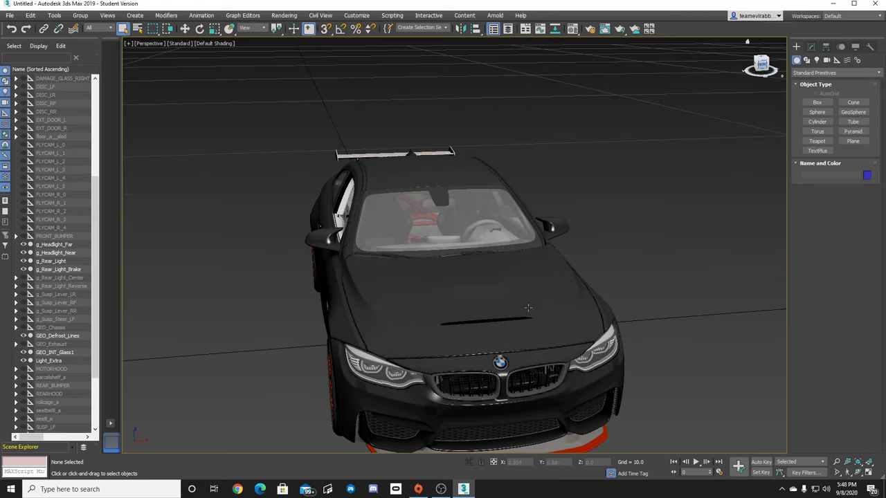
left_click(482, 311)
key("Delete")
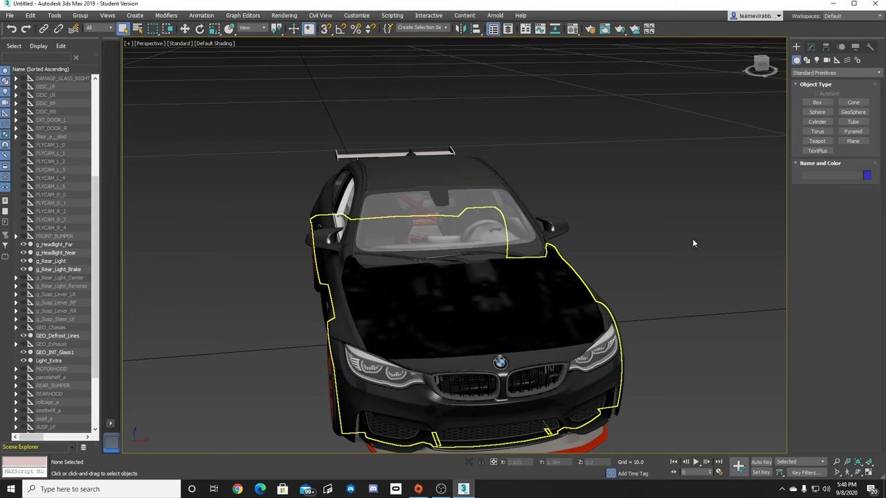
key("ctrl+z")
key("ctrl+z")
key("ctrl+z")
left_click(668, 247)
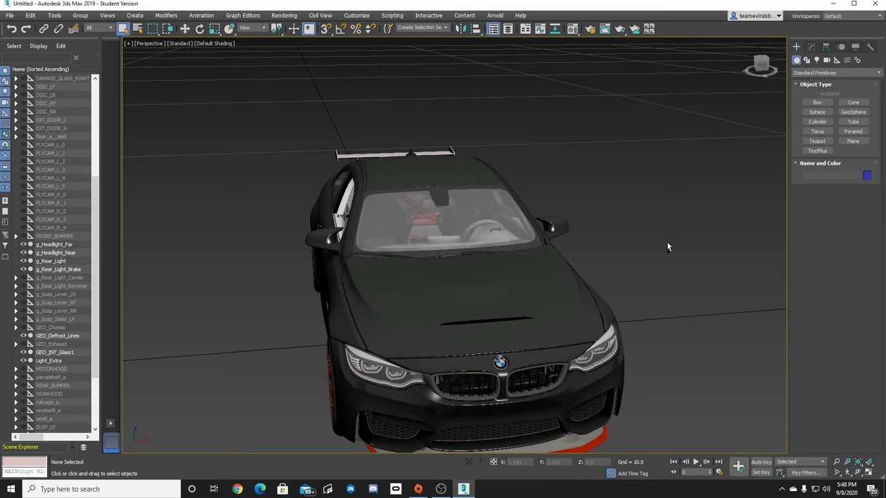
left_click_drag(765, 71, 736, 111)
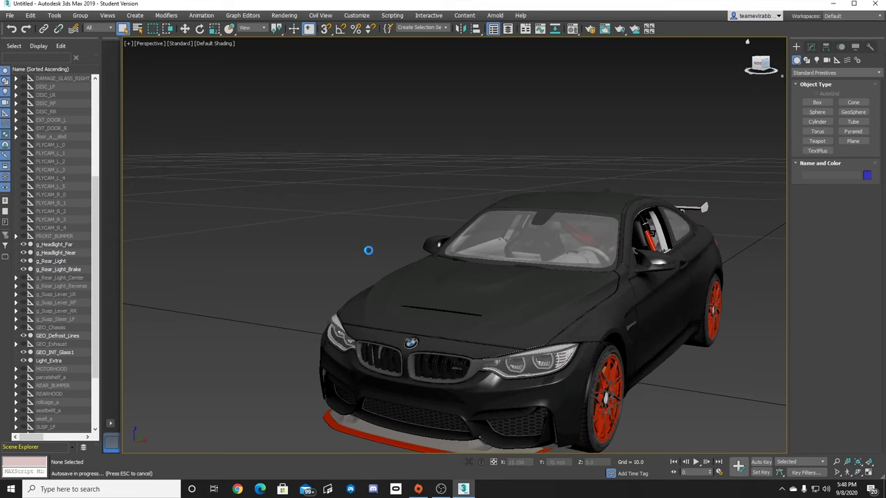
Delete the padding covering the roll cage's upper bars and the small rollcage_a_SUB3 pieces behind the door window opening.
middle_click_drag(596, 311, 391, 328)
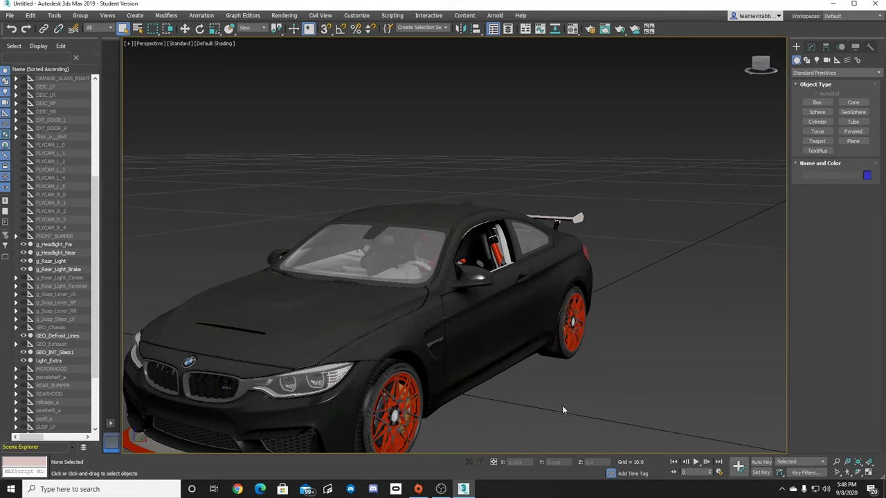
scroll(557, 403, "down", 5)
middle_click_drag(497, 340, 502, 307)
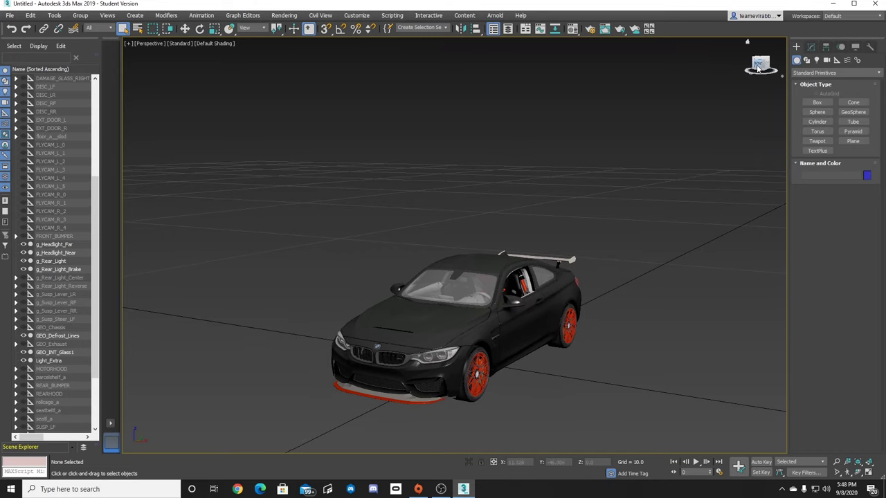
mouse_move(756, 68)
left_mouse_down()
mouse_move(722, 46)
mouse_move(741, 61)
left_mouse_up()
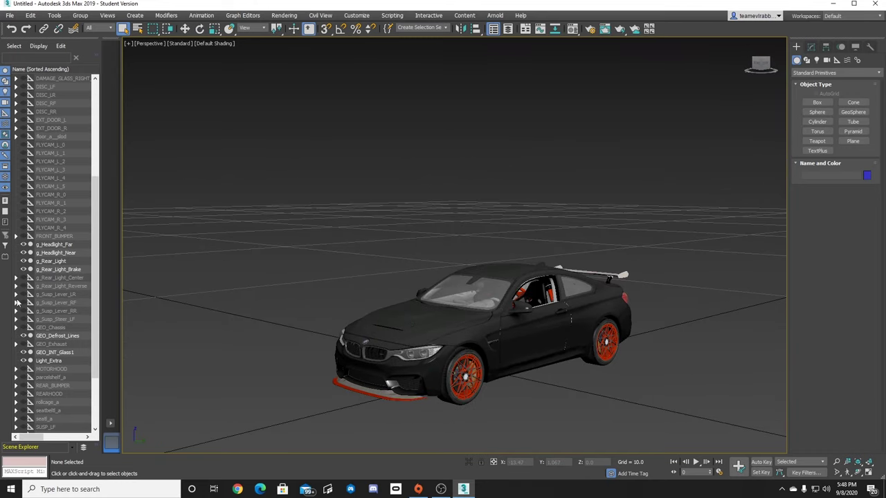
scroll(569, 328, "up", 6)
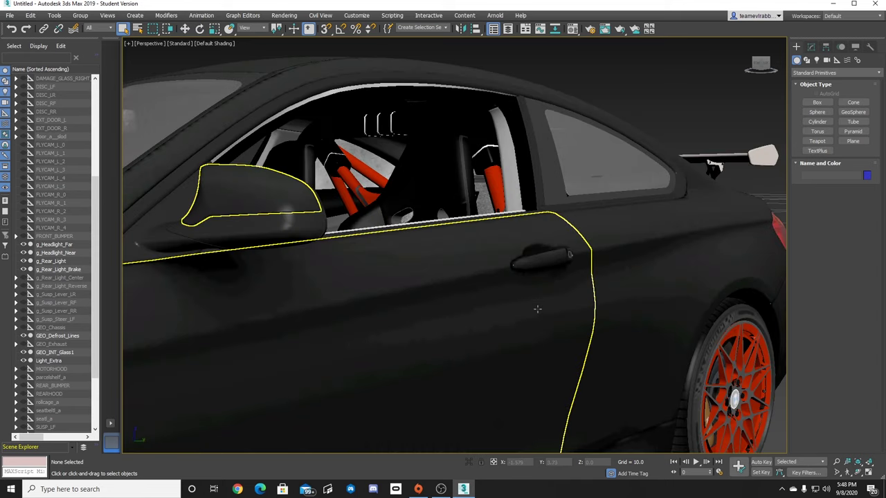
left_click(487, 139)
key("Delete")
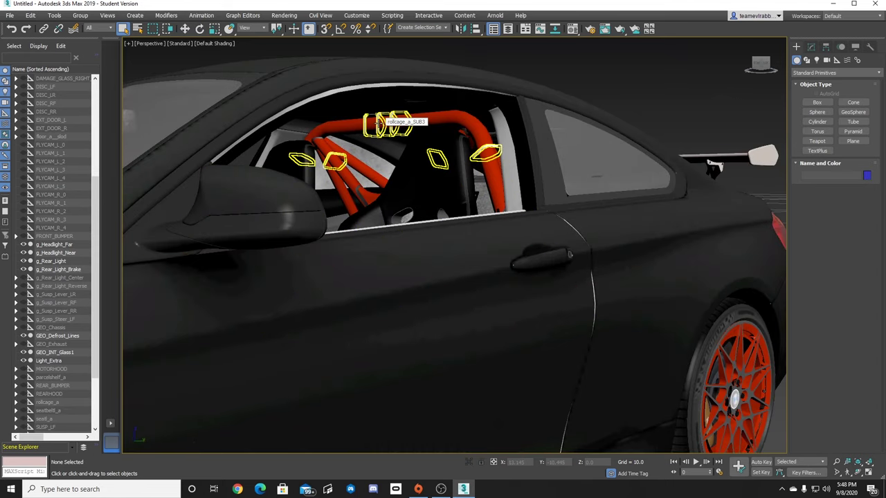
left_click(379, 125)
key("Delete")
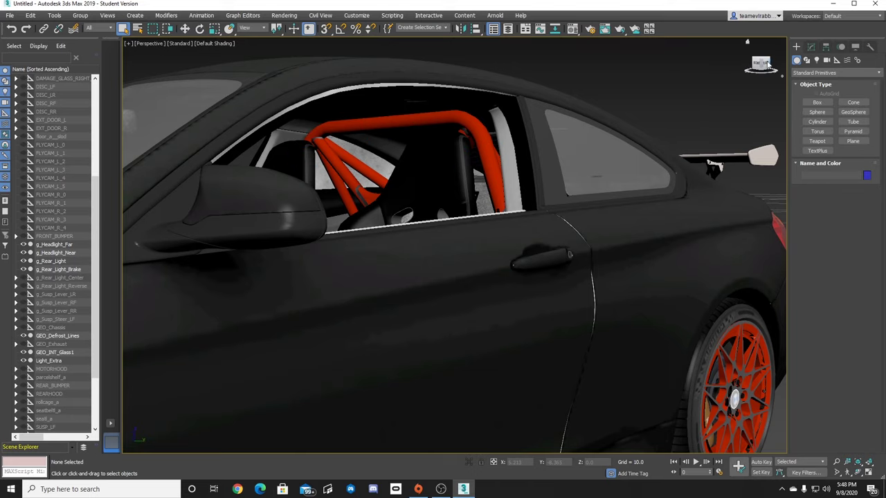
Hide the rear window's outer glass layers, GEO_Damage_glass_2 and GEO_Chassis_SUB1.
left_click_drag(762, 65, 229, 142)
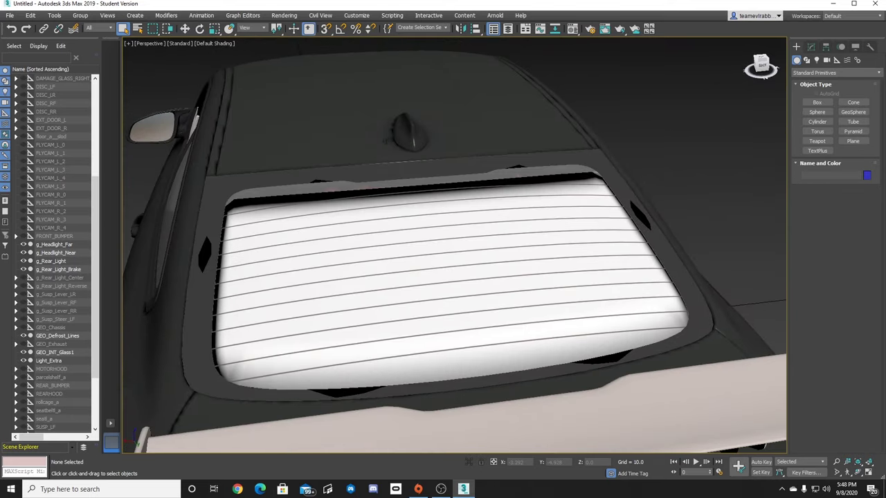
left_click(426, 288)
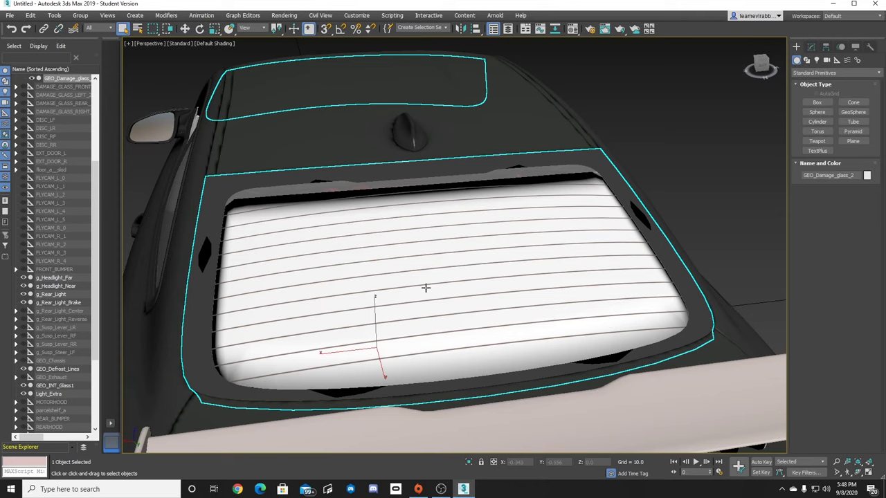
right_click(426, 287)
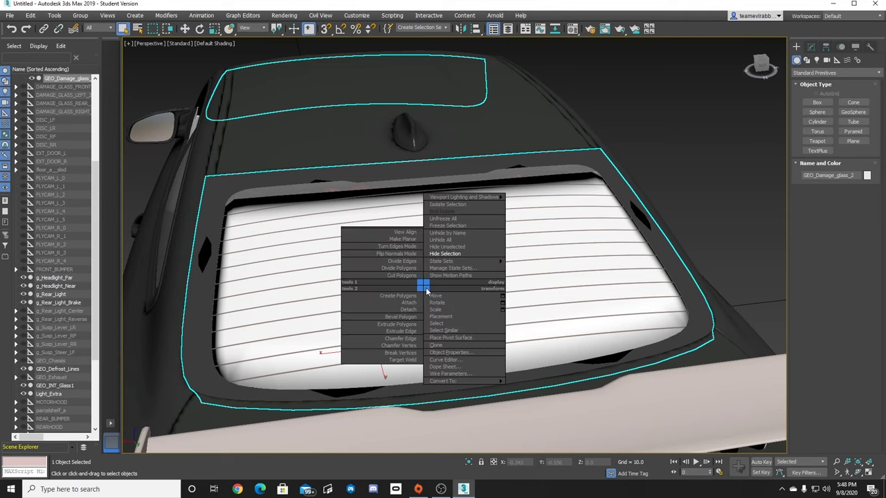
left_click(458, 255)
left_click(391, 261)
right_click(392, 261)
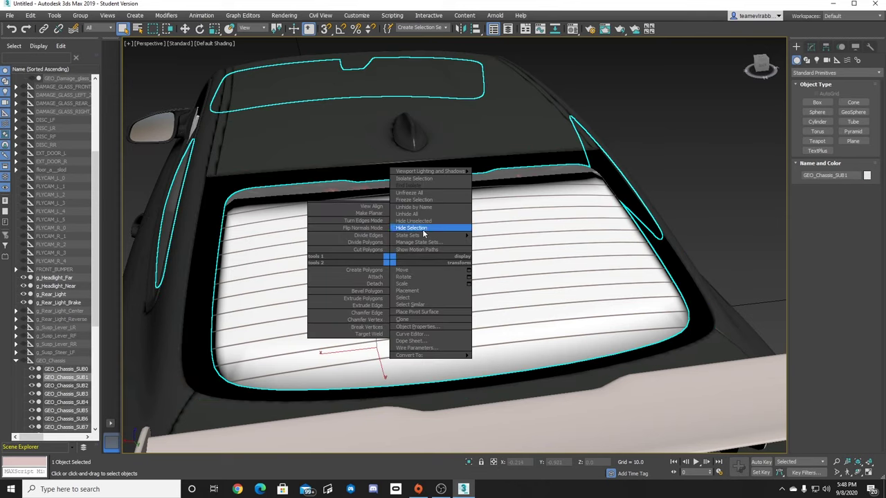
left_click(423, 229)
Hide the rear window's inner glass GEO_INT_Glass1 and the GEO_Defrost_Lines mesh.
left_click(392, 259)
right_click(392, 259)
left_click(415, 228)
left_click(308, 264)
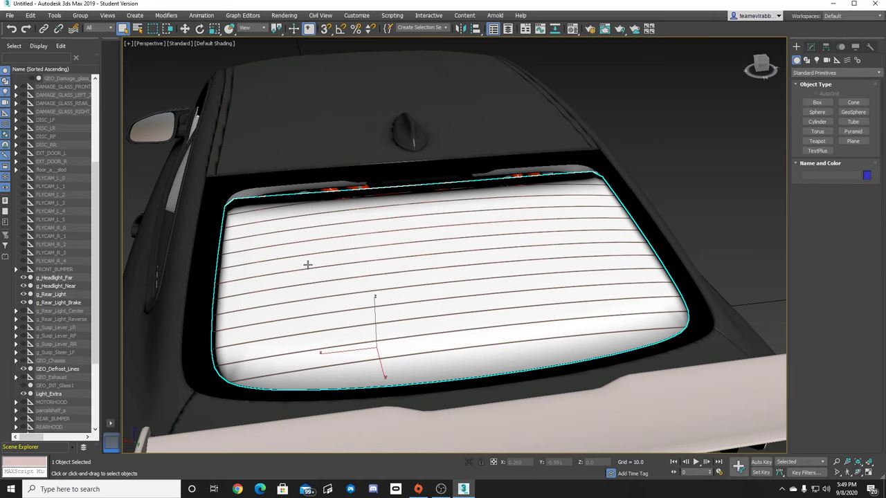
right_click(307, 246)
left_click(339, 210)
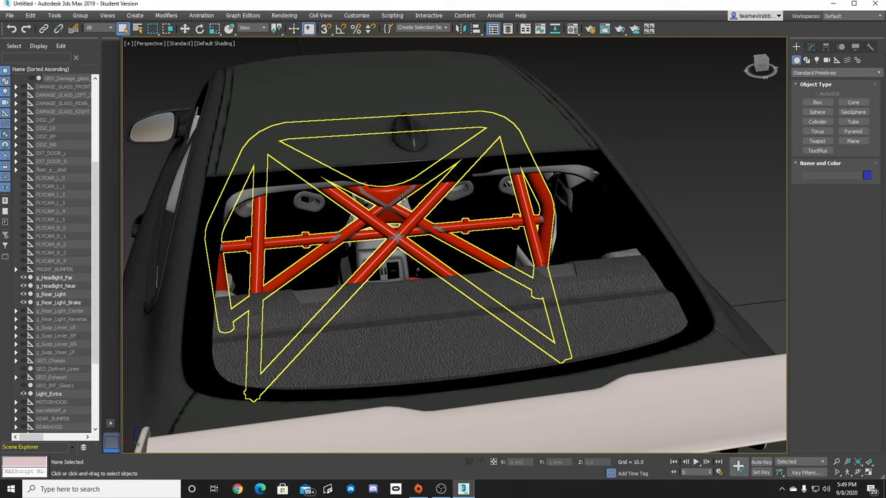
Delete the roll cage's joint reinforcement pieces, rollcage_a_SUB2, seen through the rear window opening.
left_click(400, 202)
scroll(581, 194, "up", 4)
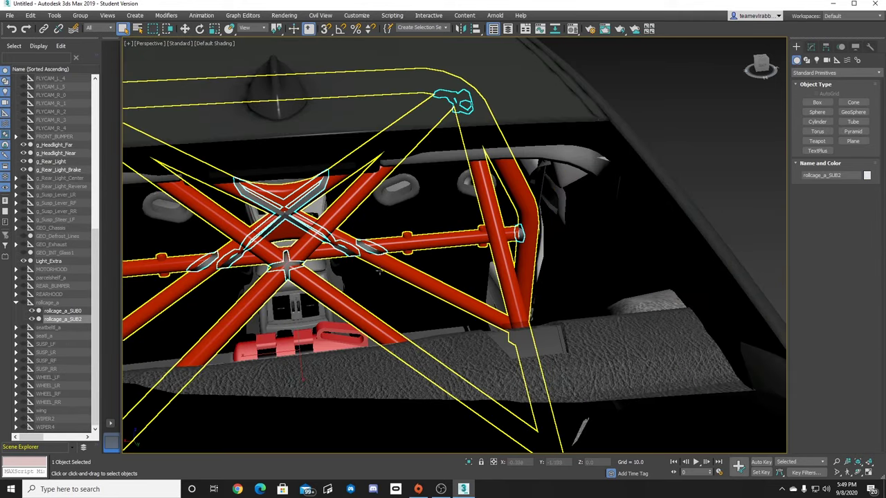
key("Delete")
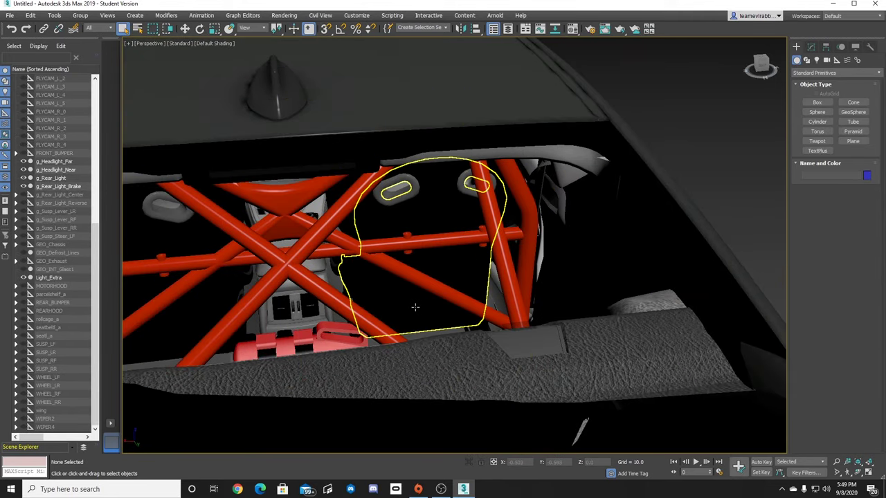
Examine the car's bodywork, front wheel and open cabin from both sides and up close.
left_click_drag(762, 64, 590, 53)
middle_click_drag(689, 305, 632, 158, "alt")
scroll(633, 157, "down", 10)
scroll(401, 300, "up", 4)
middle_click_drag(740, 131, 583, 208)
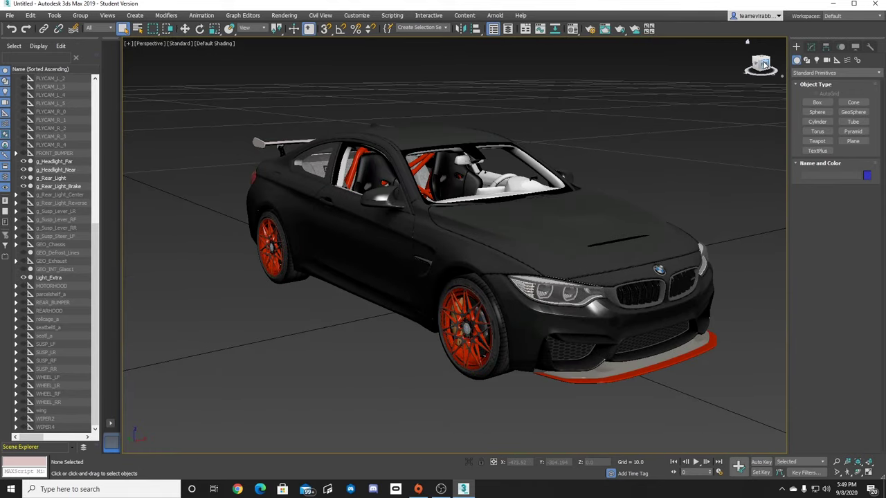
left_click_drag(763, 63, 737, 67)
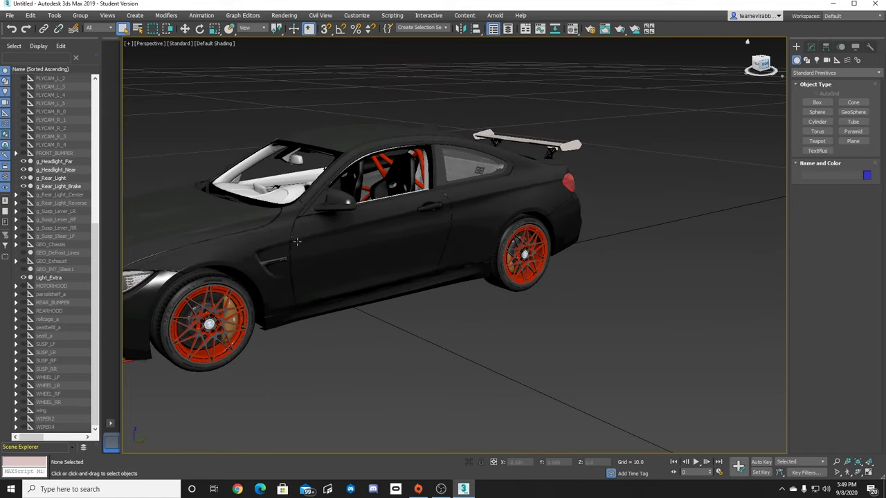
middle_click_drag(298, 244, 534, 243)
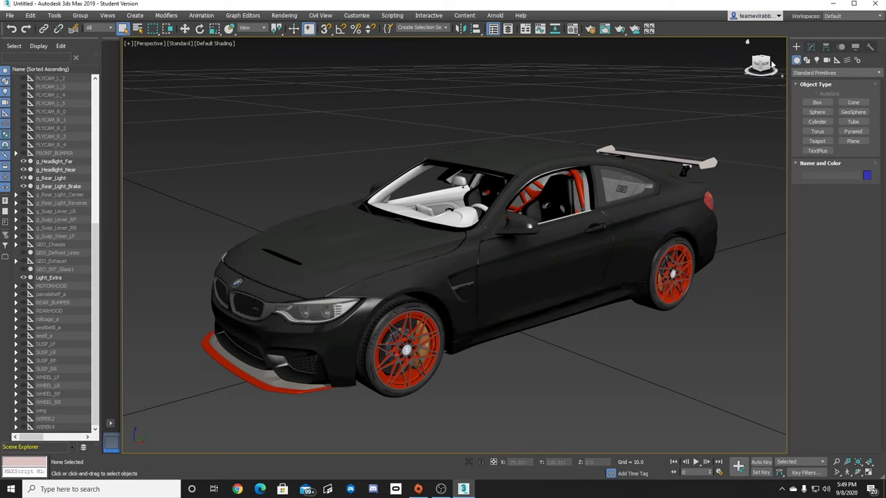
mouse_move(767, 64)
left_mouse_down()
mouse_move(737, 68)
mouse_move(692, 52)
mouse_move(763, 60)
left_mouse_up()
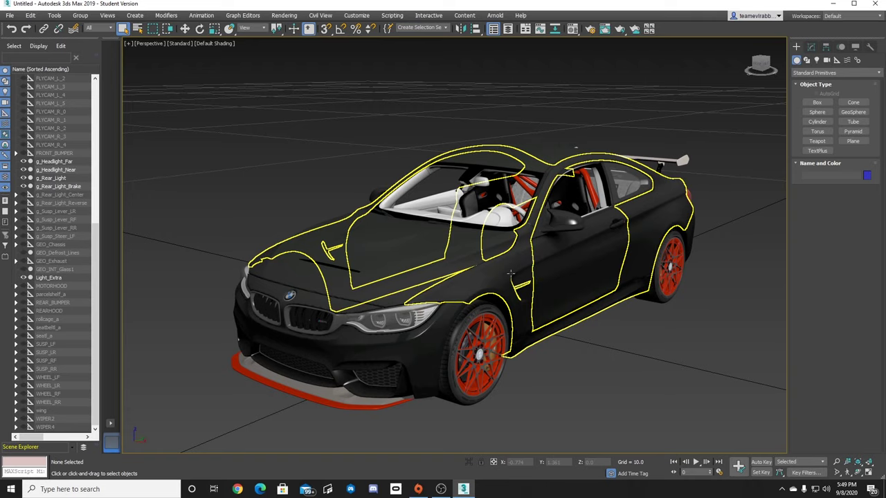
scroll(491, 394, "up", 5)
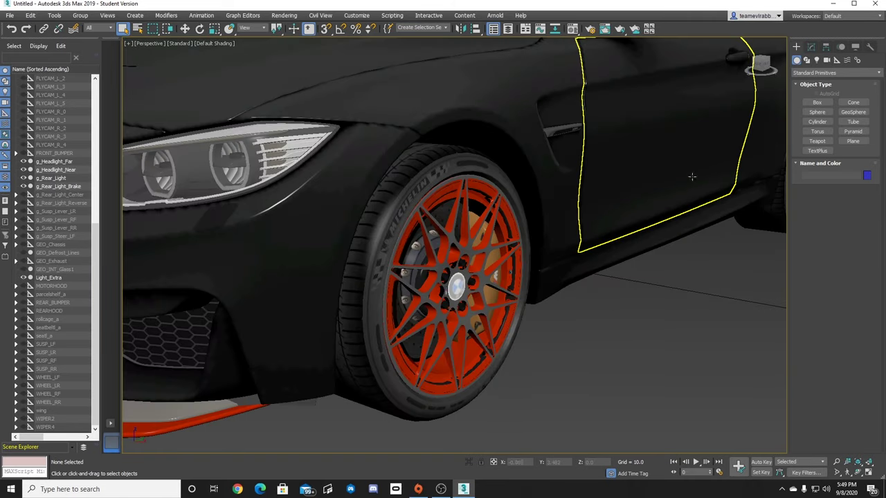
left_click_drag(766, 68, 755, 65)
scroll(576, 255, "down", 7)
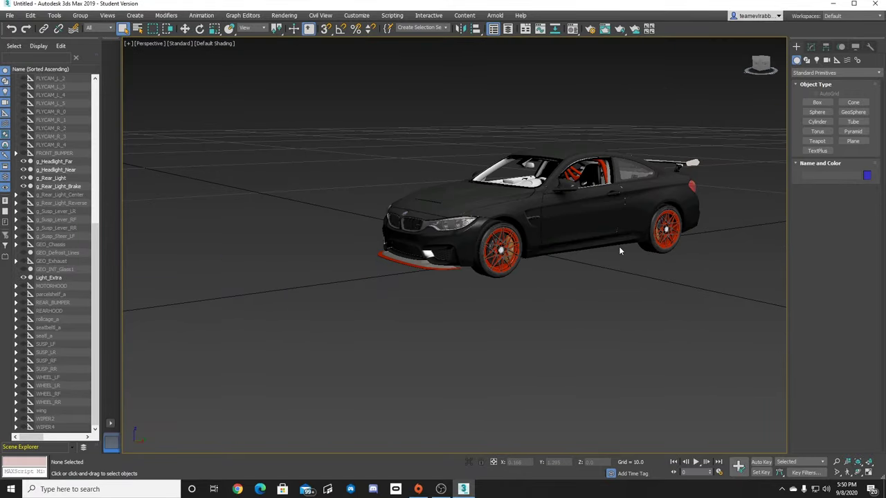
middle_click_drag(619, 248, 568, 321)
scroll(568, 321, "up", 2)
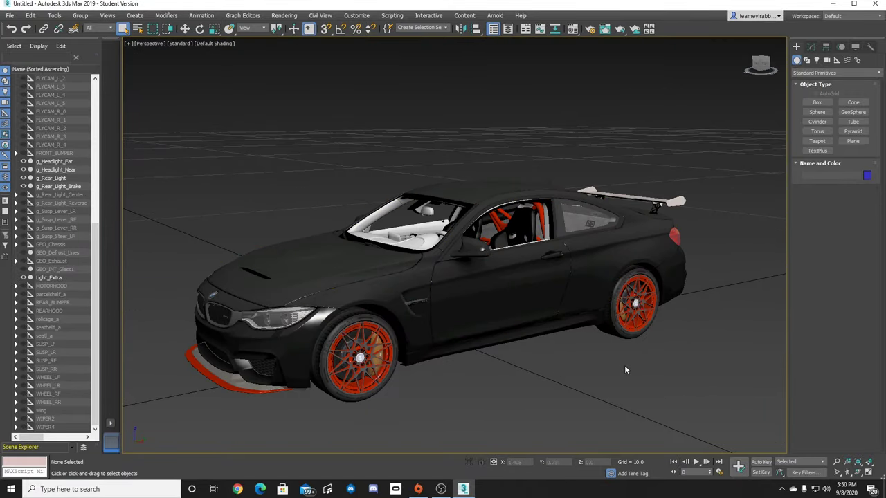